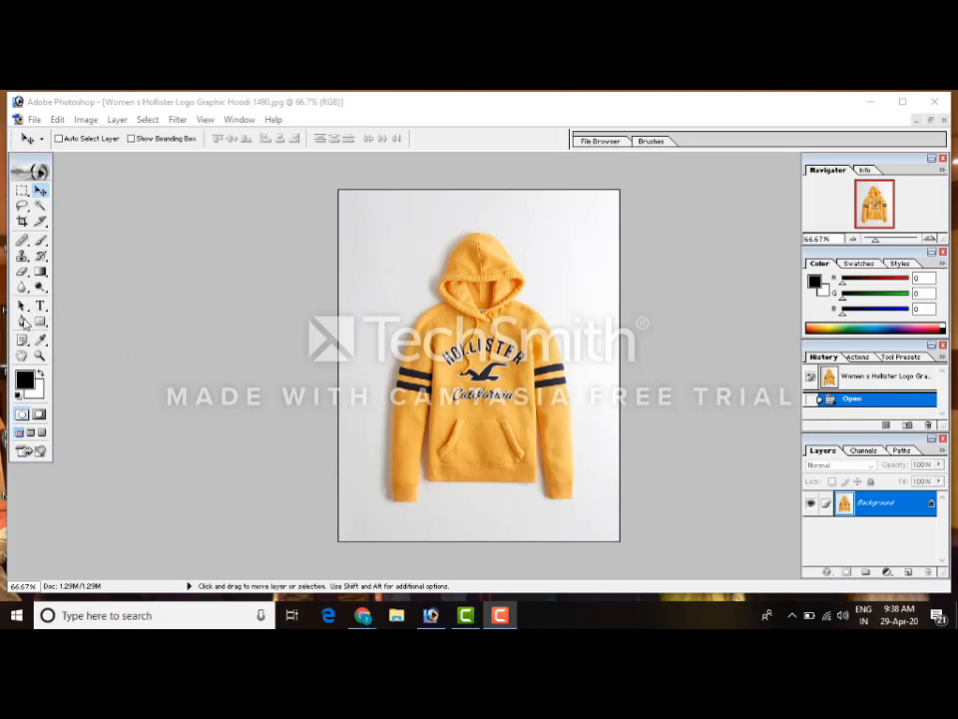
Draw a closed, black-filled seven-point polygon over the hood with the Pen tool in shape-layer mode
left_click(23, 319)
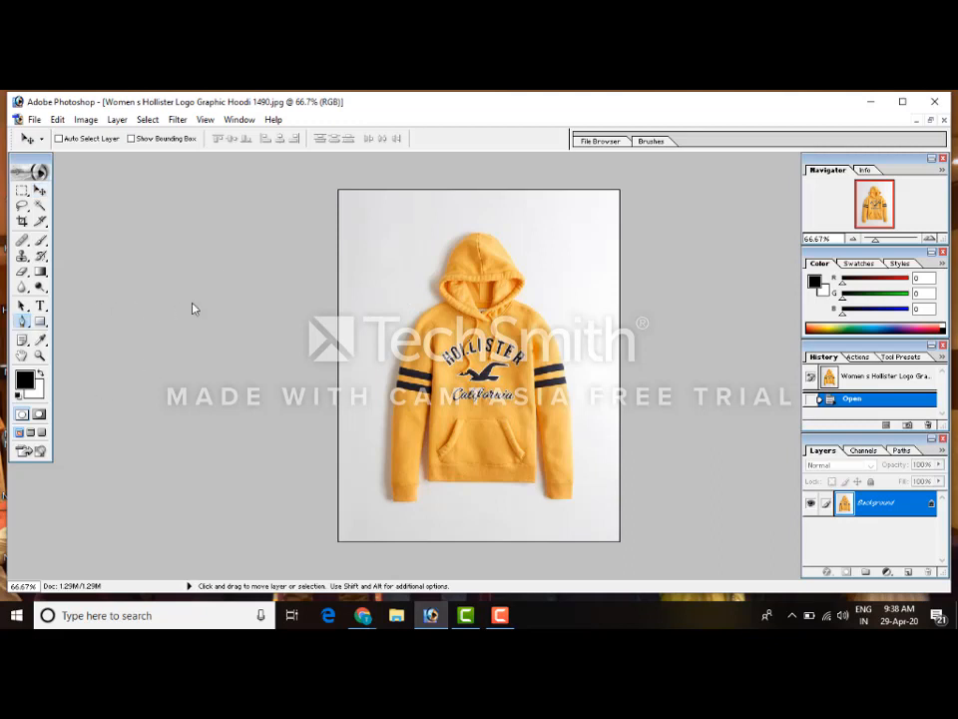
left_click(371, 286)
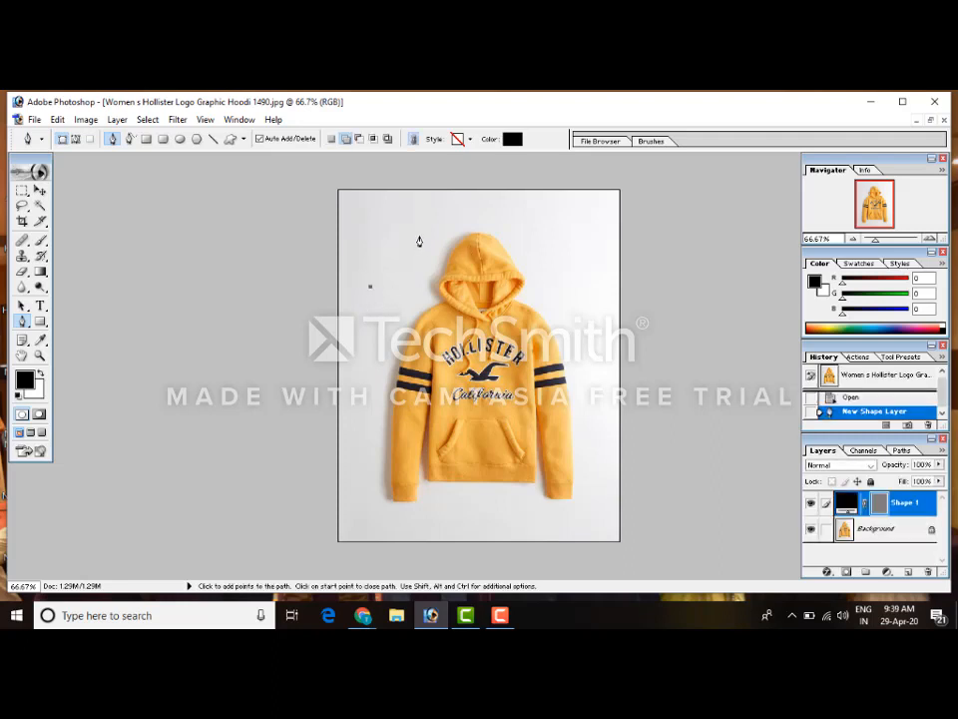
left_click(425, 222)
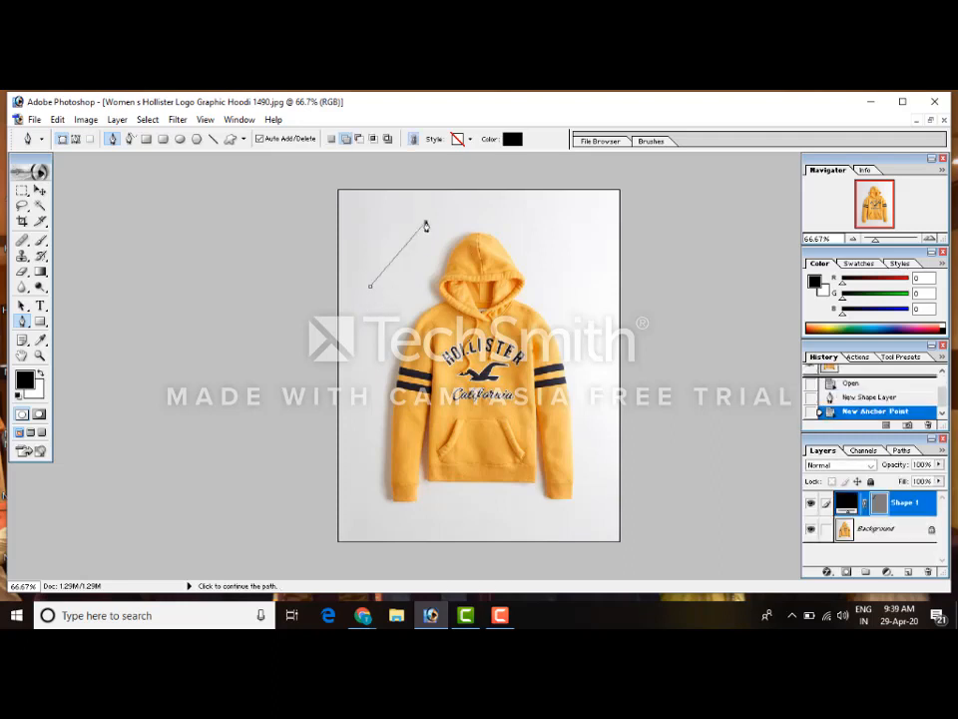
left_click(478, 233)
left_click_drag(507, 265, 506, 322)
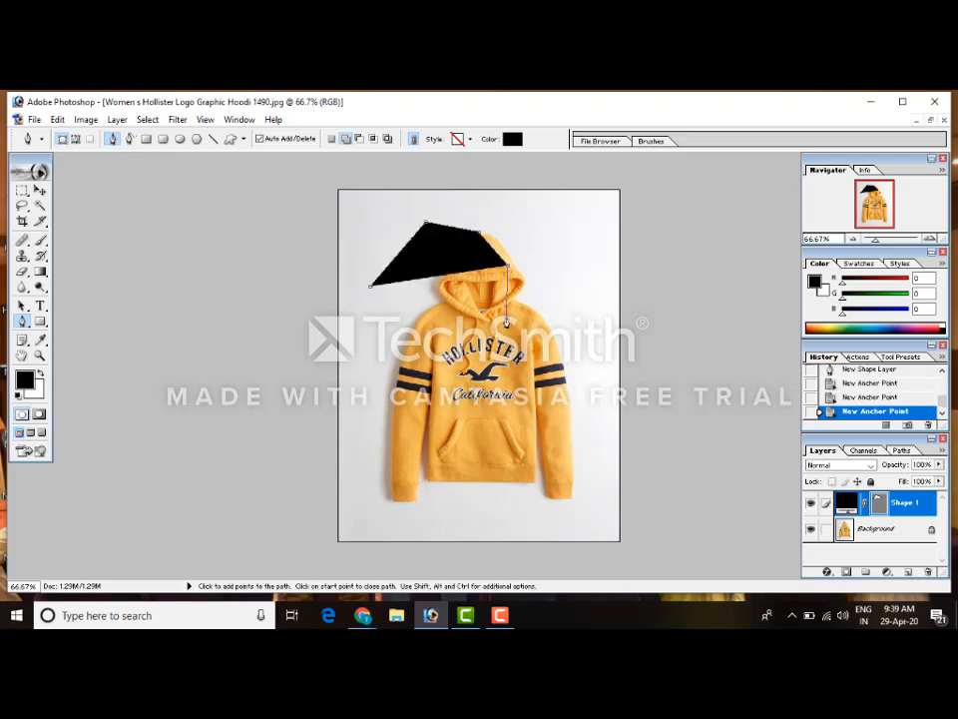
left_click(506, 316)
left_click(449, 355)
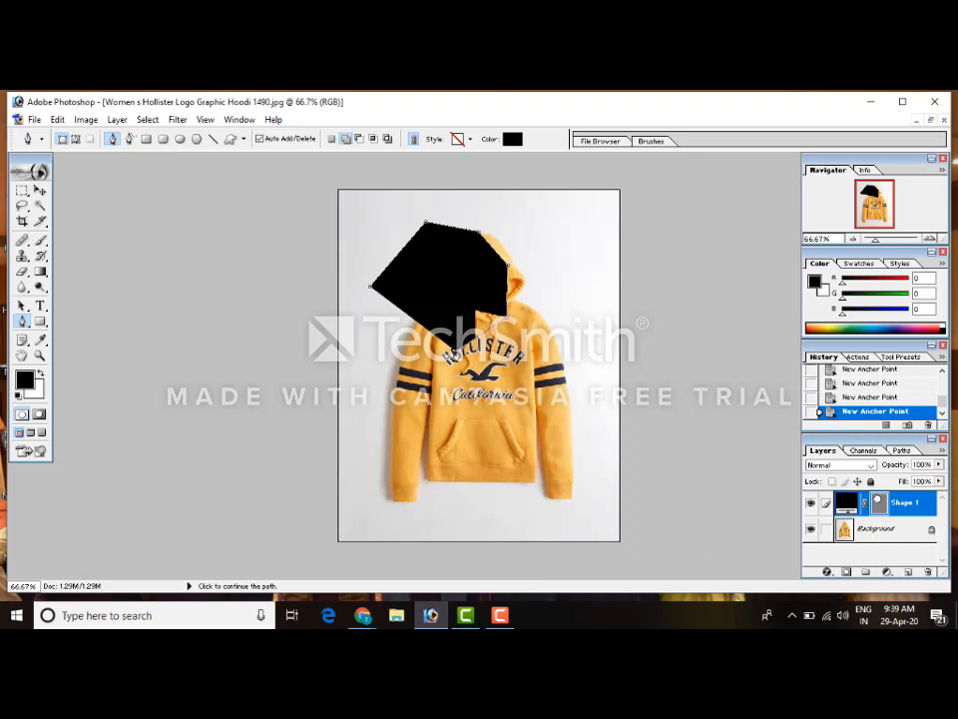
left_click(389, 348)
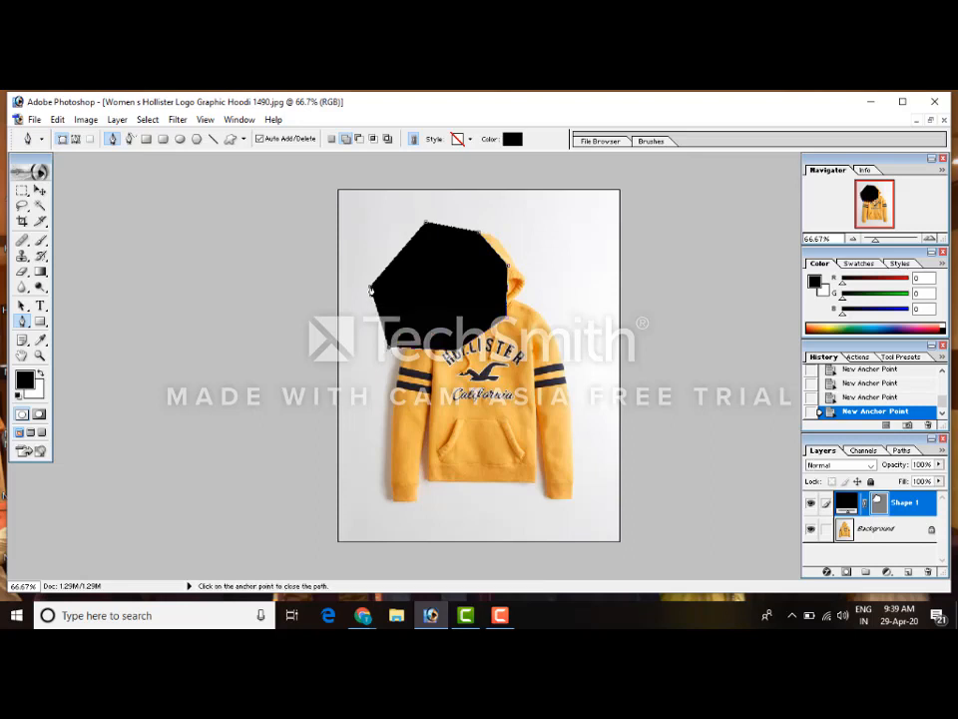
left_click(370, 289)
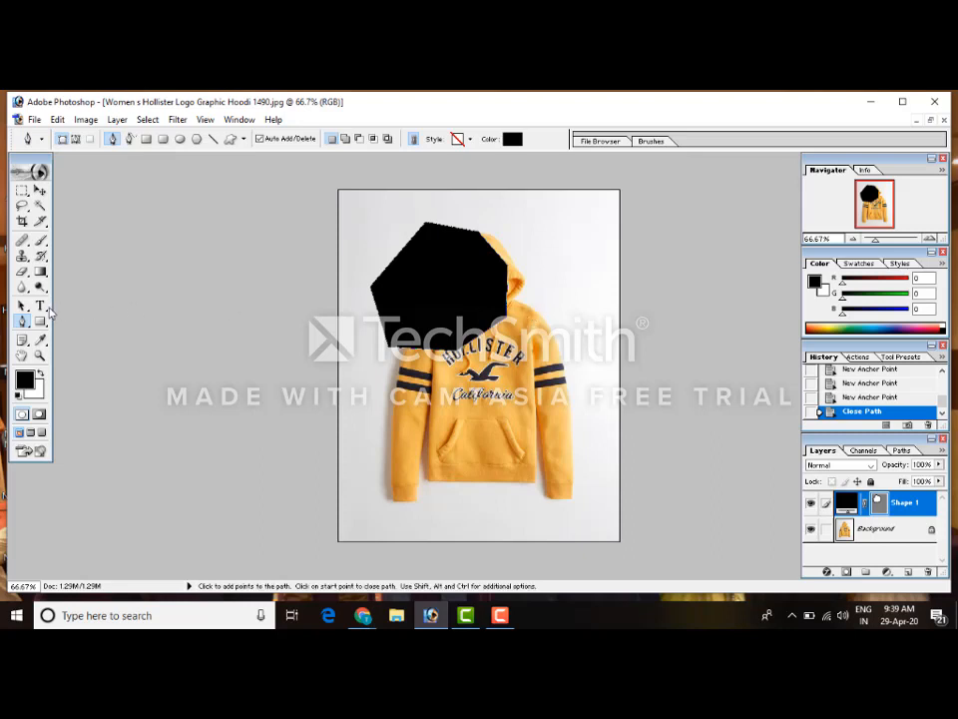
Switch the Pen tool to path-only mode, hide the Shape 1 layer, and draw a closed straight-sided path around the hoodie's chest
left_click(75, 139)
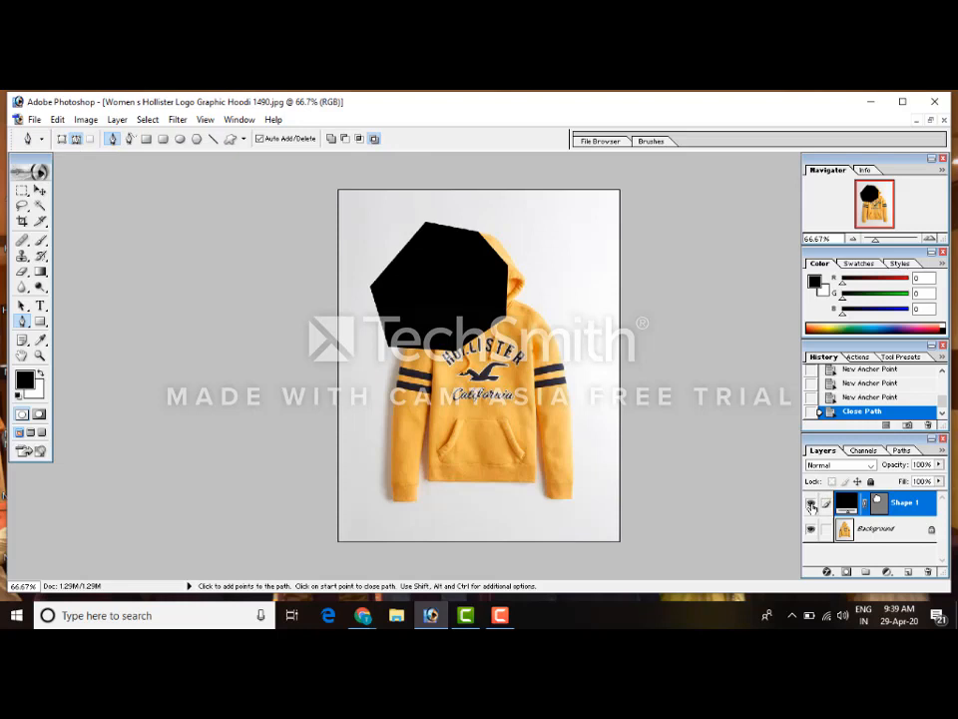
left_click(811, 506)
left_click_drag(404, 326, 410, 292)
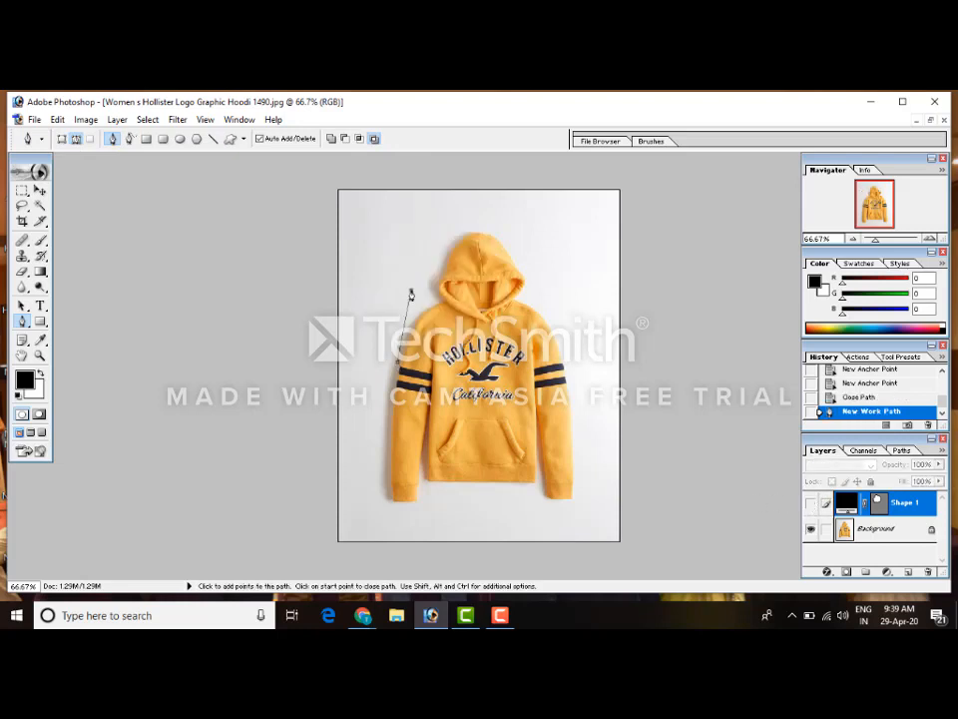
left_click(506, 292)
left_click(542, 377)
left_click(432, 423)
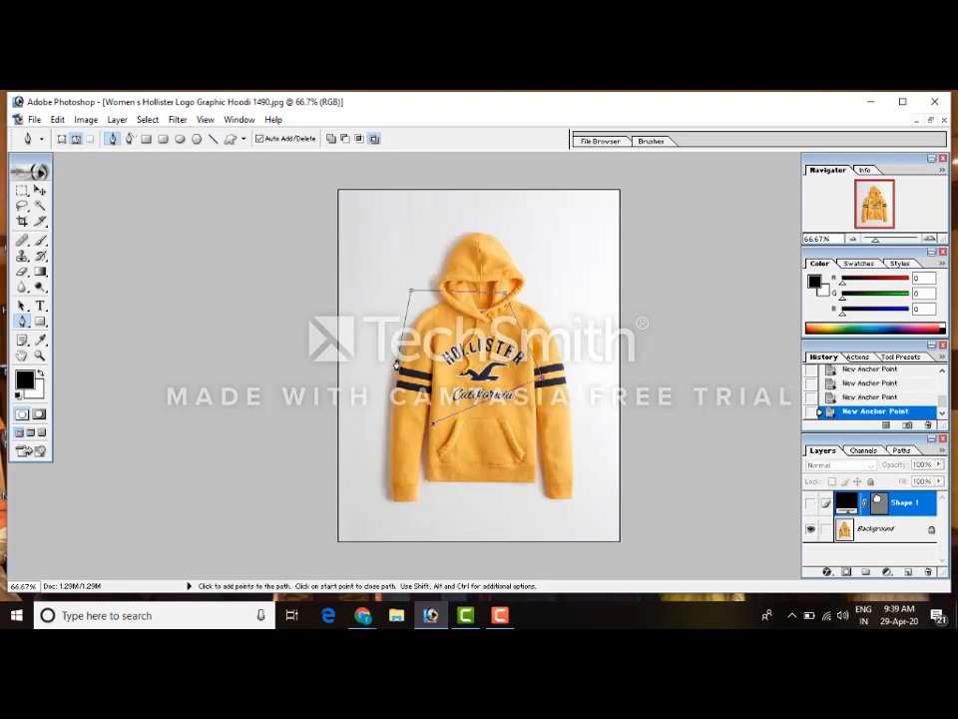
left_click(411, 292)
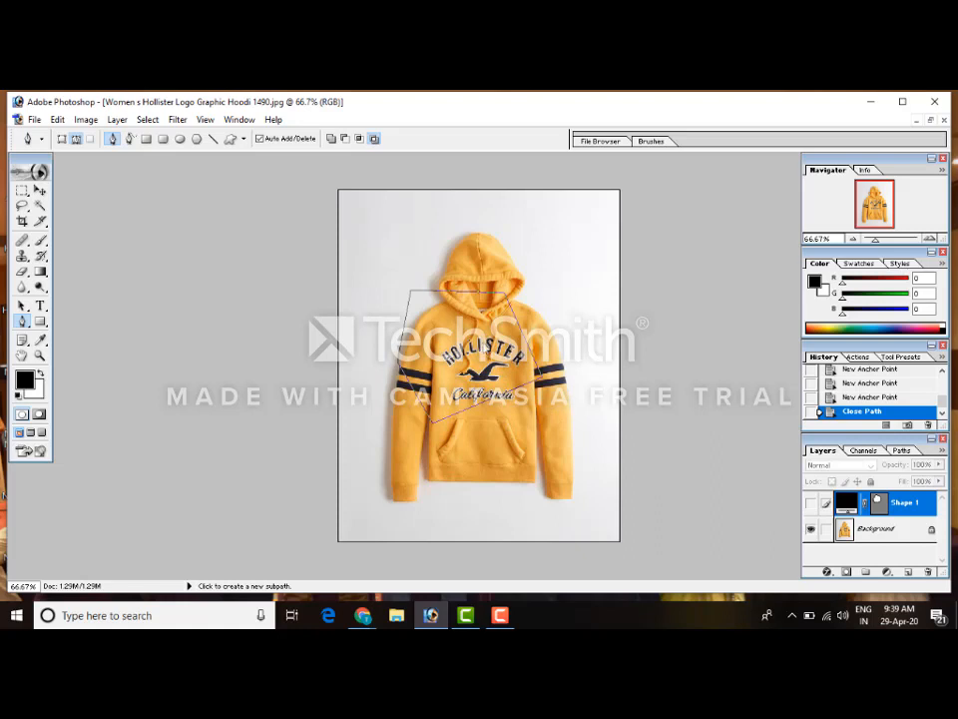
Convert the chest path into a new anti-aliased selection with a feather radius of 0 pixels, and deselect it
right_click(484, 343)
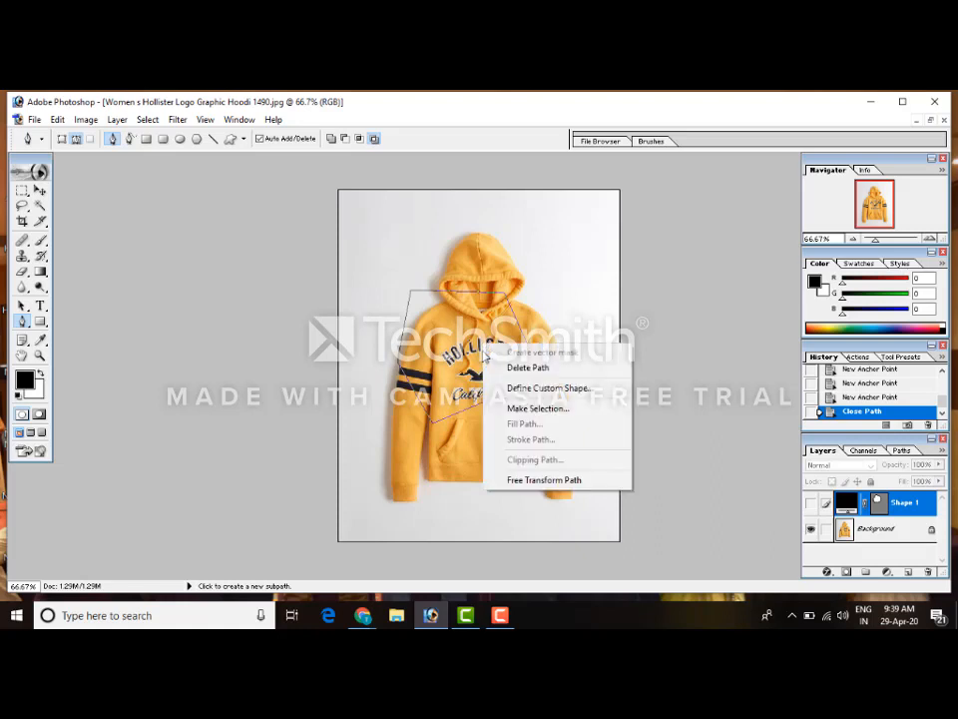
left_click(536, 409)
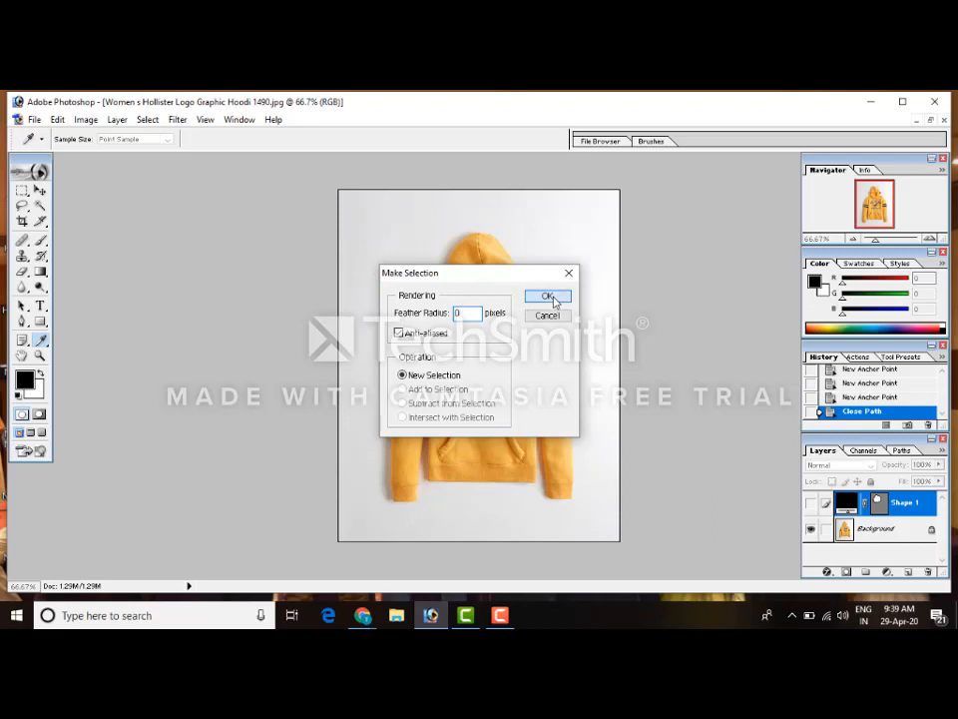
left_click(550, 297)
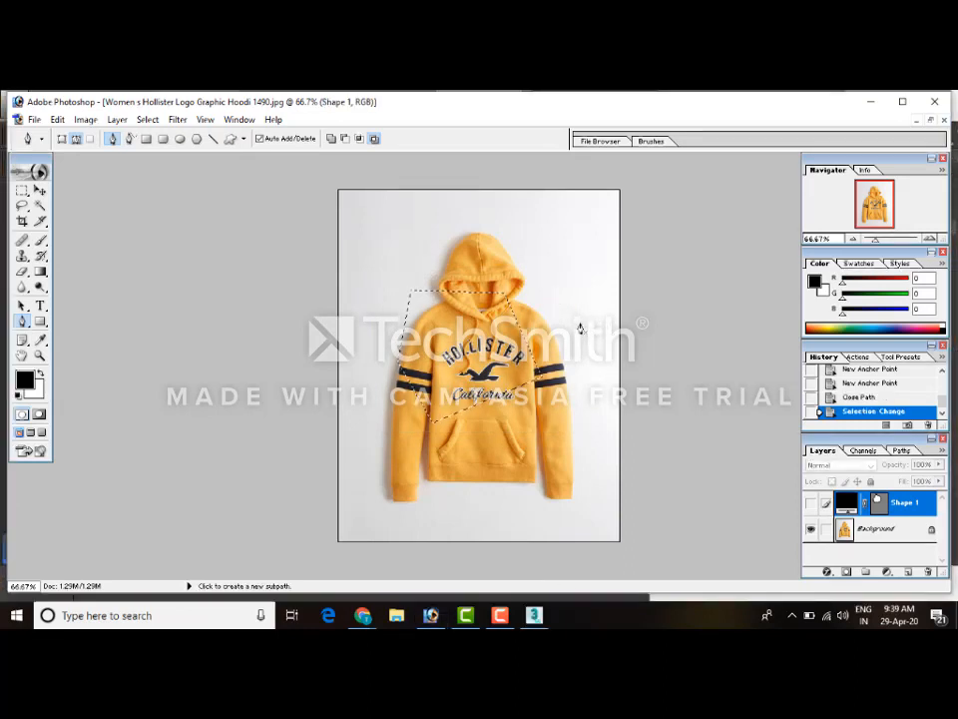
key("ctrl+d")
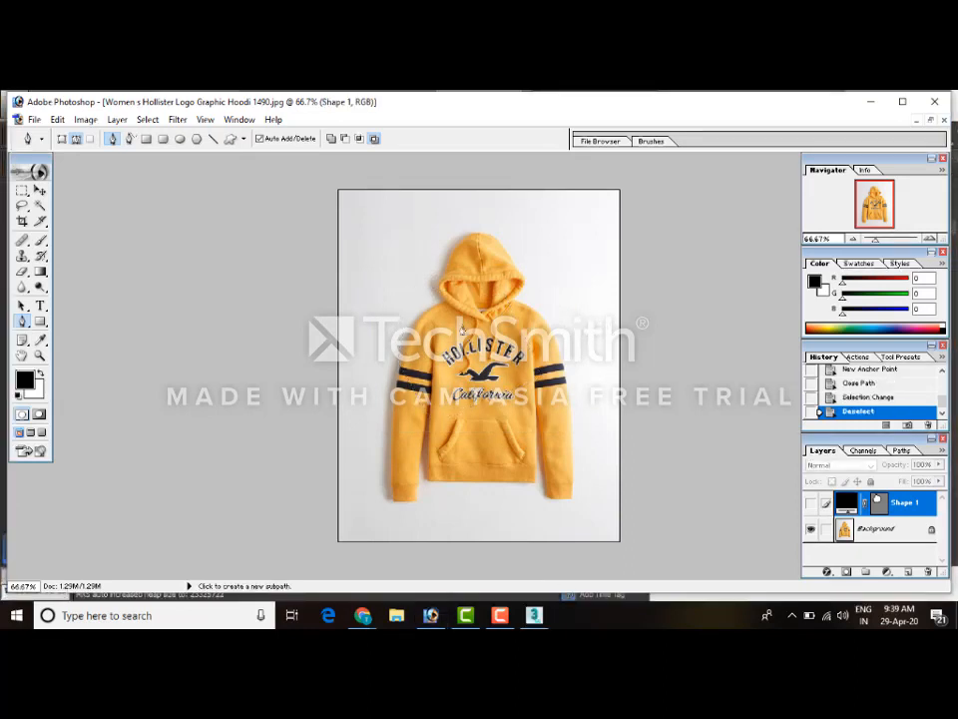
Draw a trial path with curved segments around the hood and down to the shoulder, and delete the whole path
left_click(369, 313)
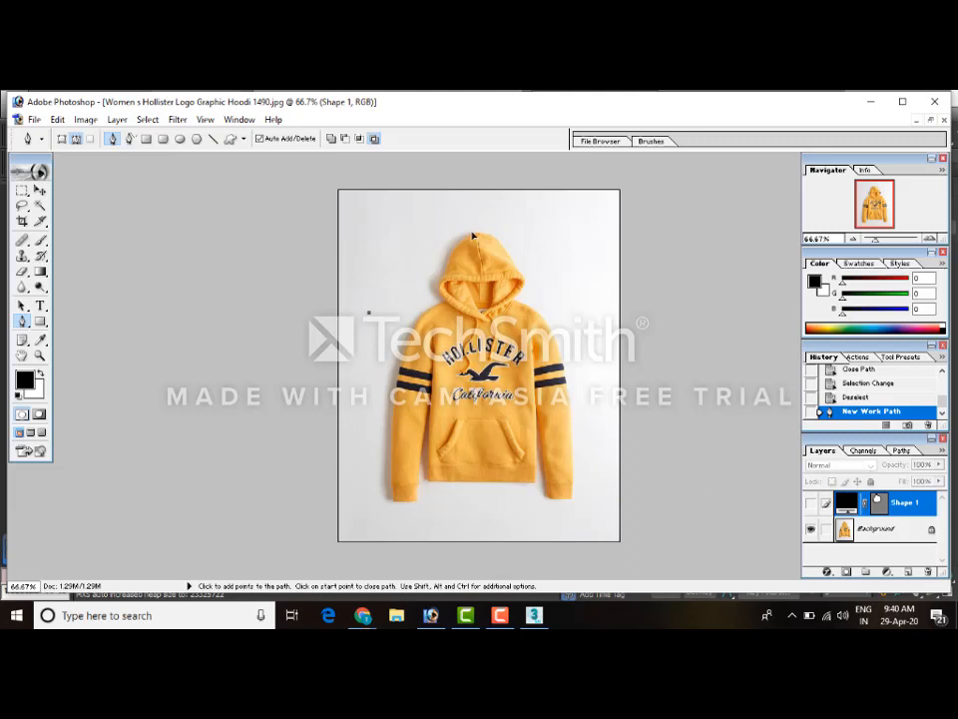
left_click_drag(433, 228, 487, 232)
left_click(487, 233)
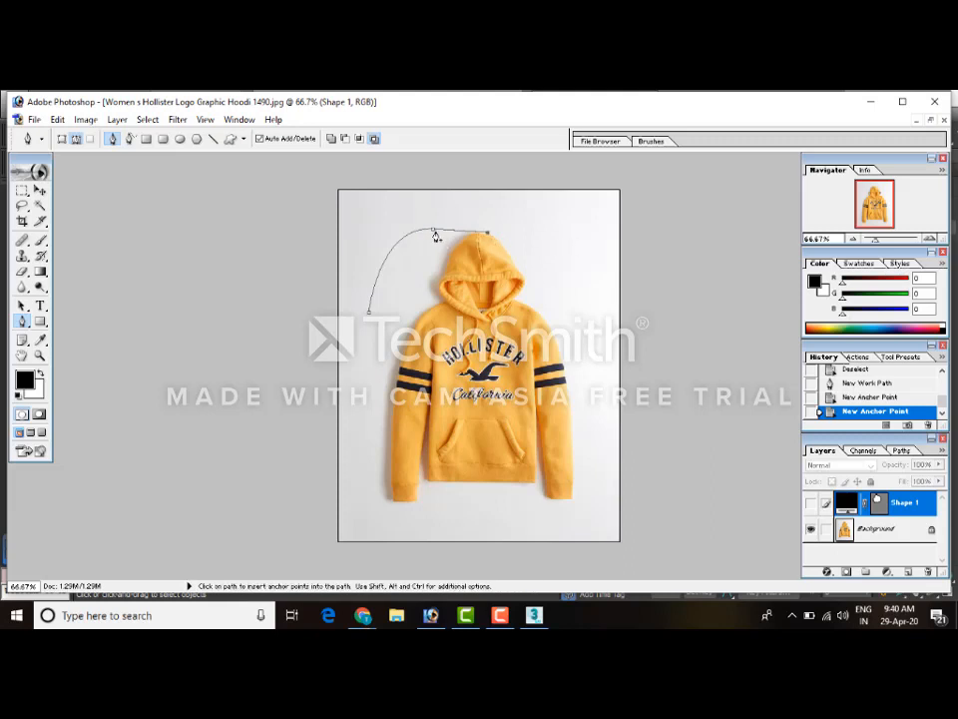
left_click_drag(540, 277, 578, 274)
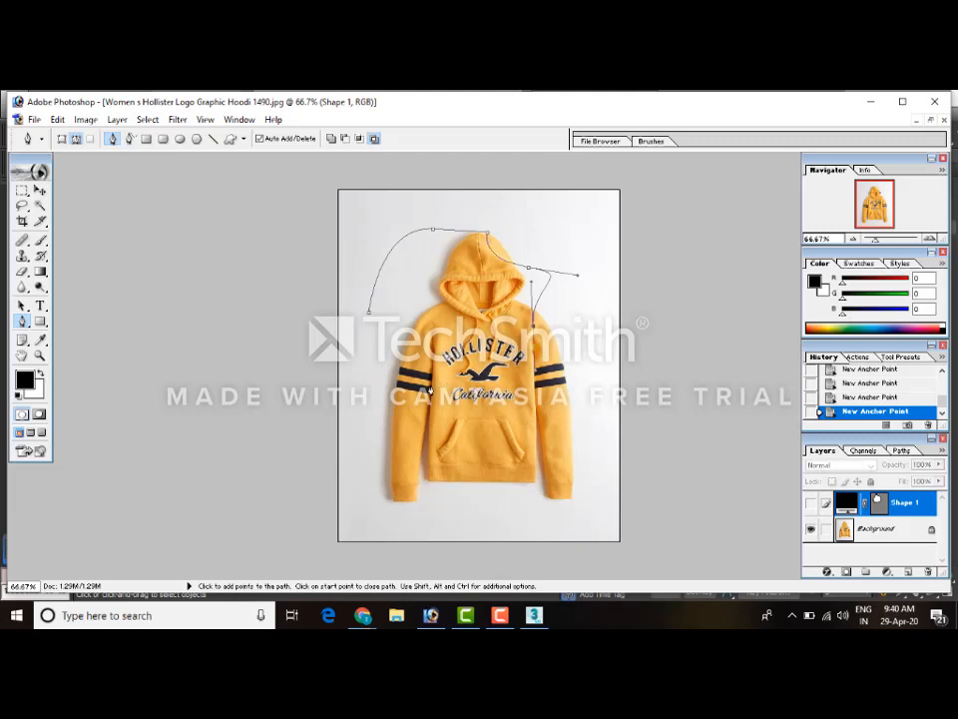
left_click(392, 371)
key("Delete")
key("Delete")
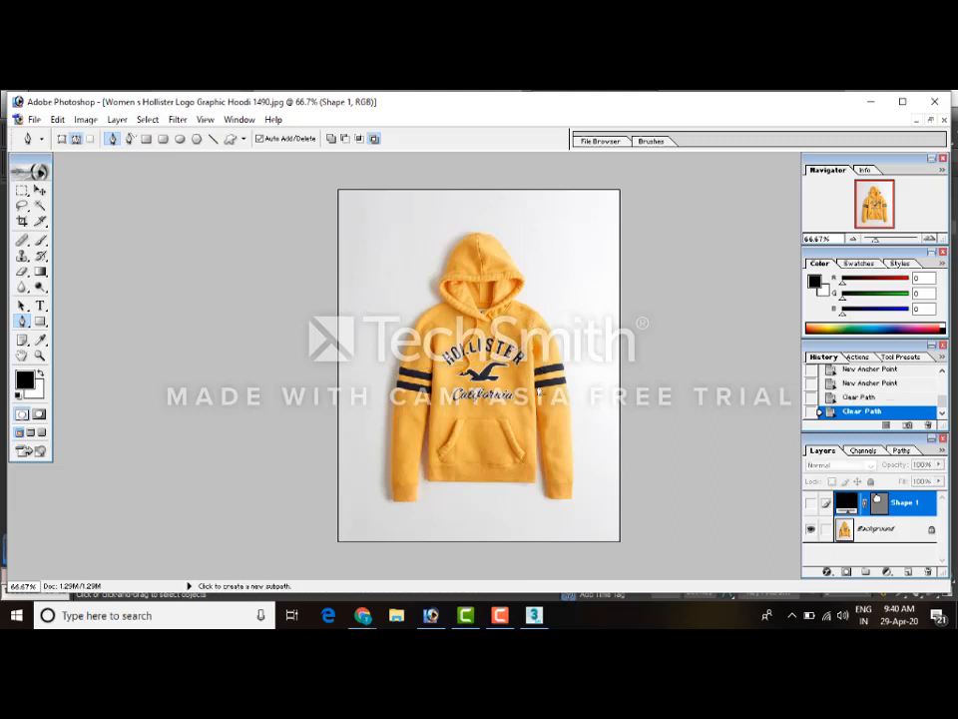
Draw a wavy trial path from above the hood across to the image's upper right corner, and clear it
left_click(397, 223)
mouse_move(466, 222)
left_mouse_down()
mouse_move(500, 236)
mouse_move(535, 278)
left_mouse_up()
left_click(525, 277)
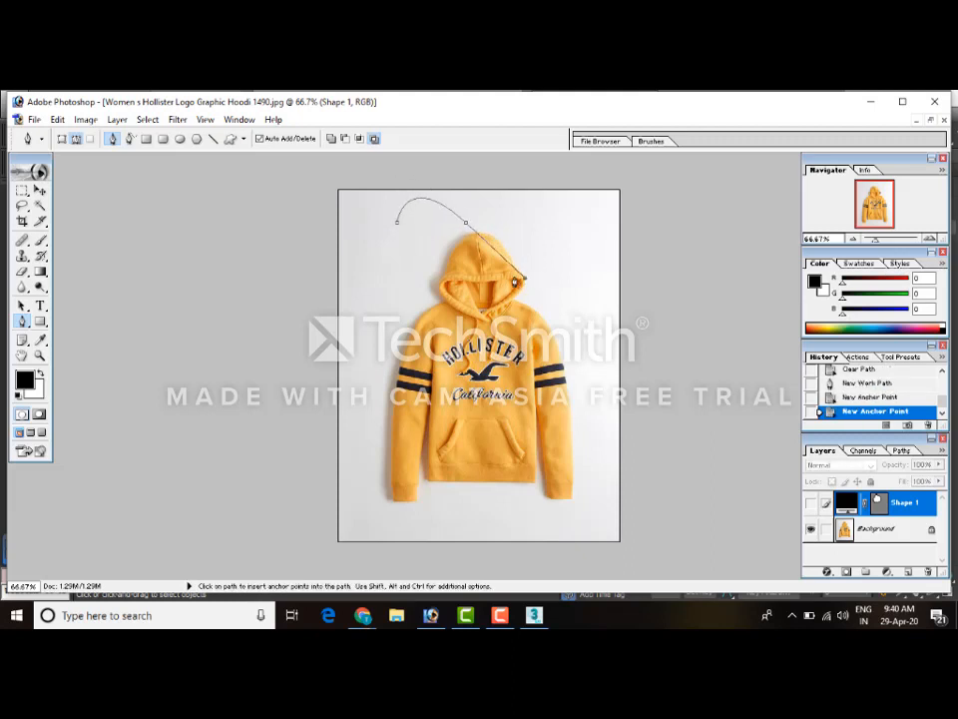
left_click(515, 276)
left_click_drag(555, 212, 596, 242)
left_click(611, 217)
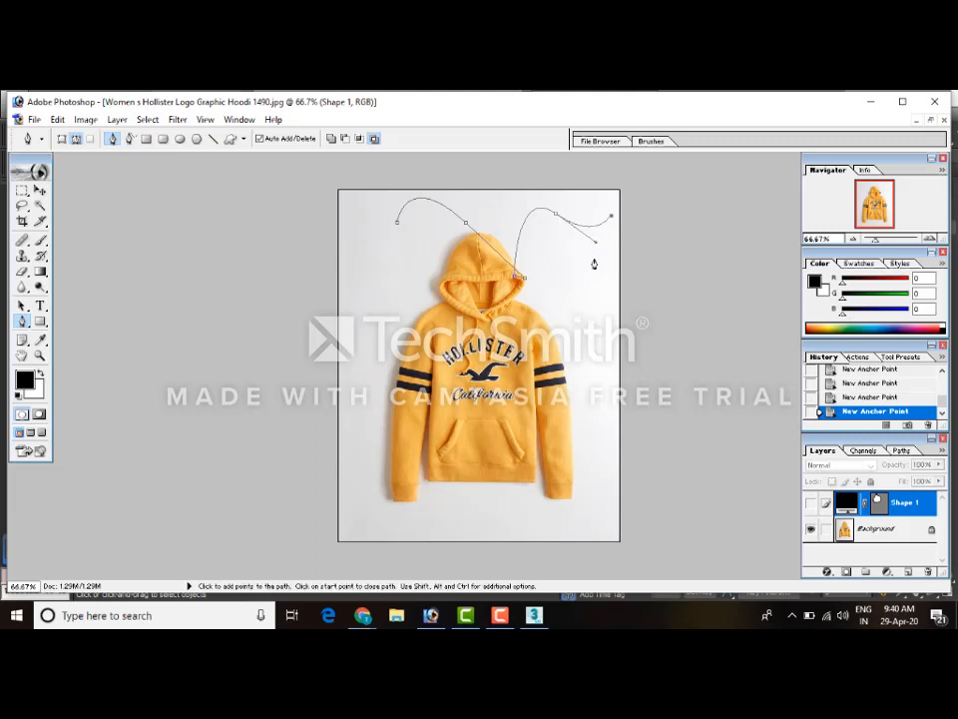
key("Delete")
key("Delete")
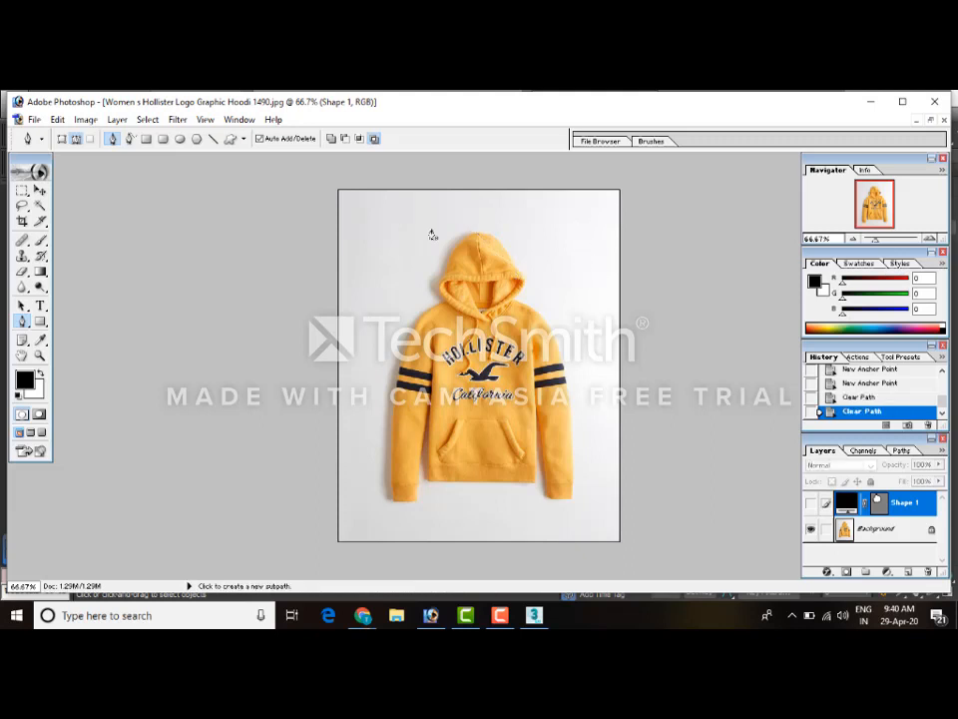
Draw two consecutive arcs above the hood, removing each end anchor's outgoing direction handle, and delete the path
left_click(379, 225)
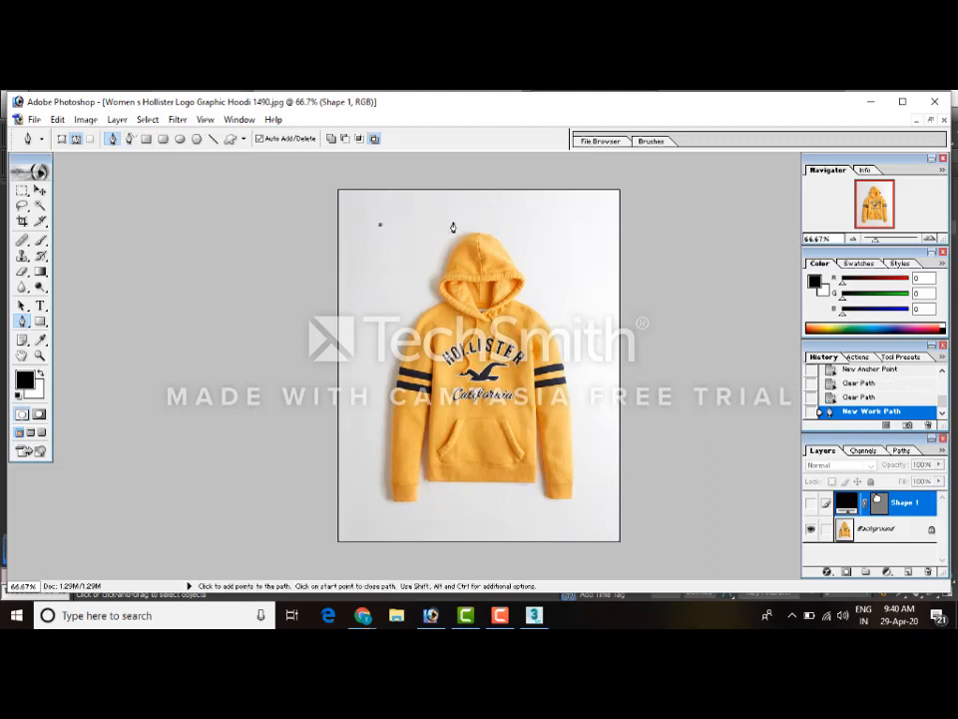
left_click_drag(452, 224, 484, 255)
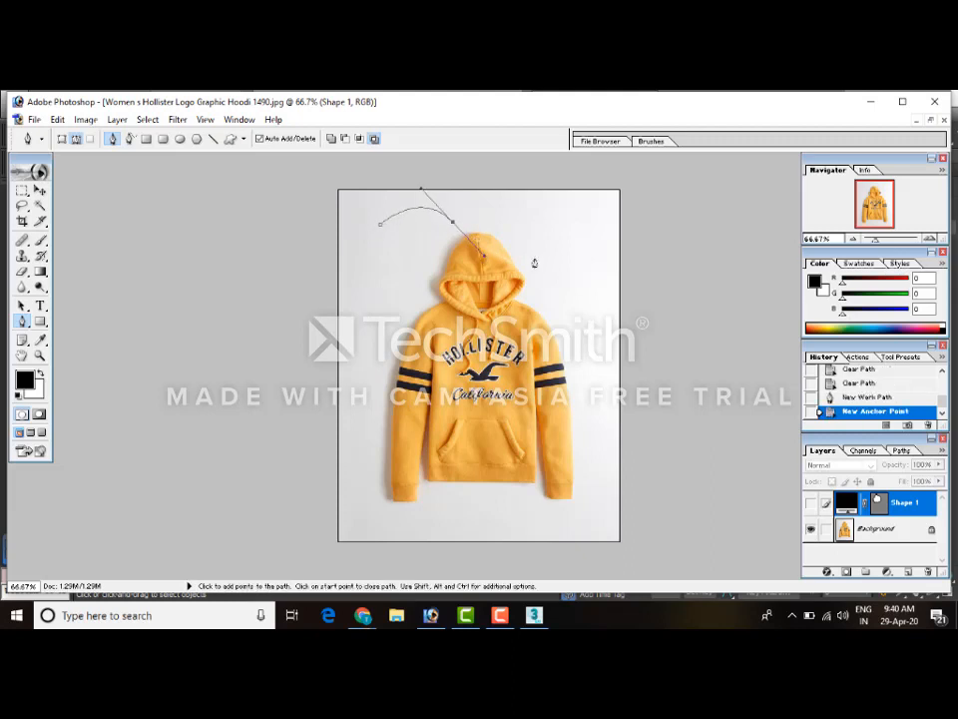
left_click(452, 224)
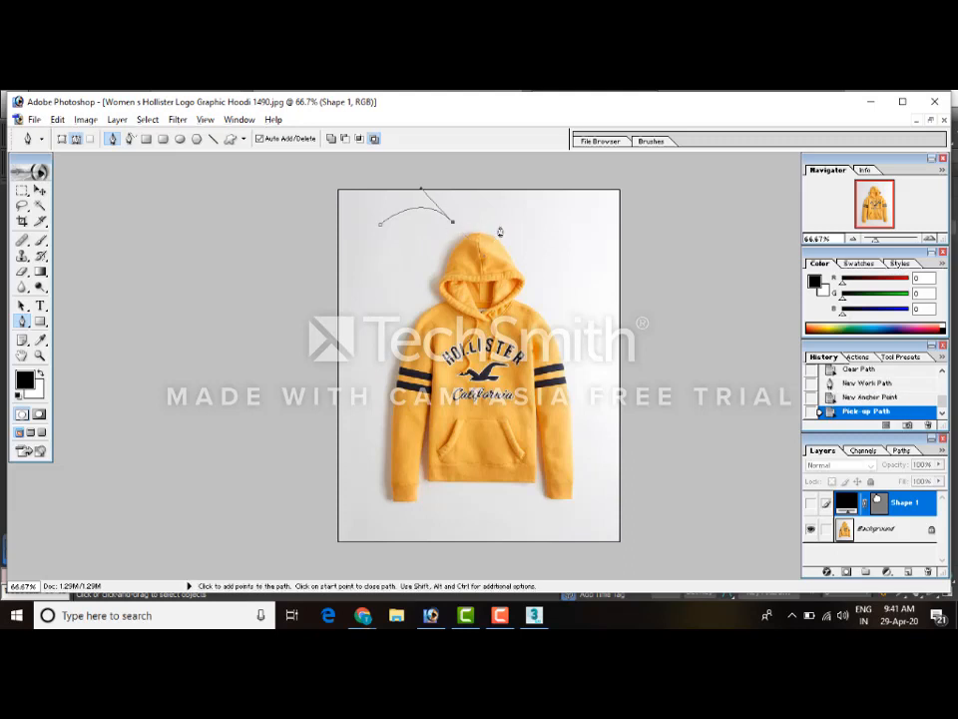
left_click_drag(517, 219, 568, 259)
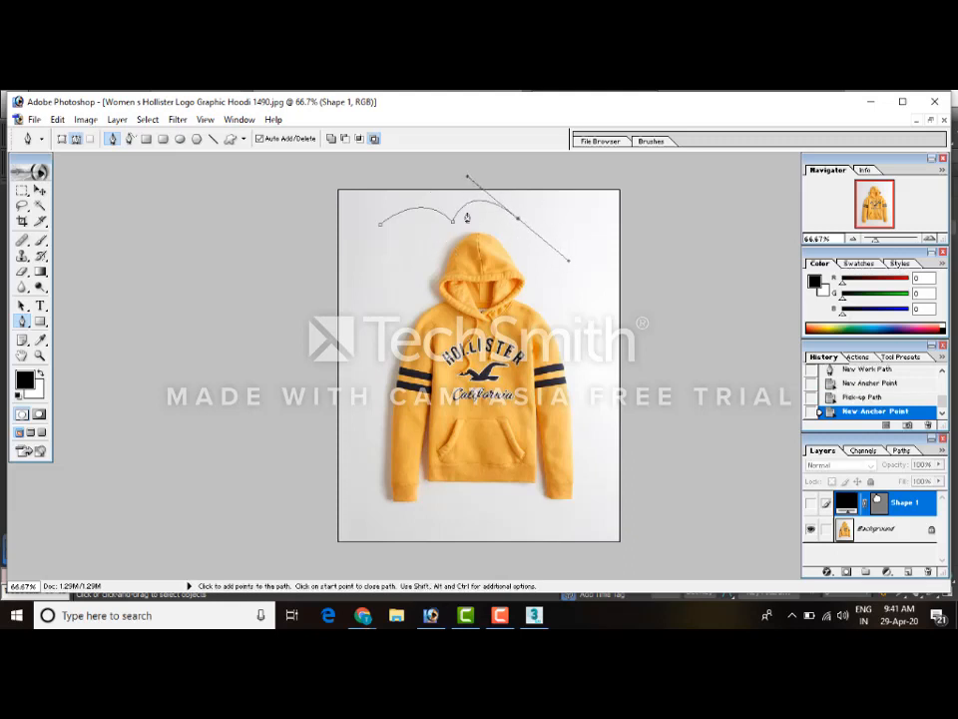
left_click(517, 219)
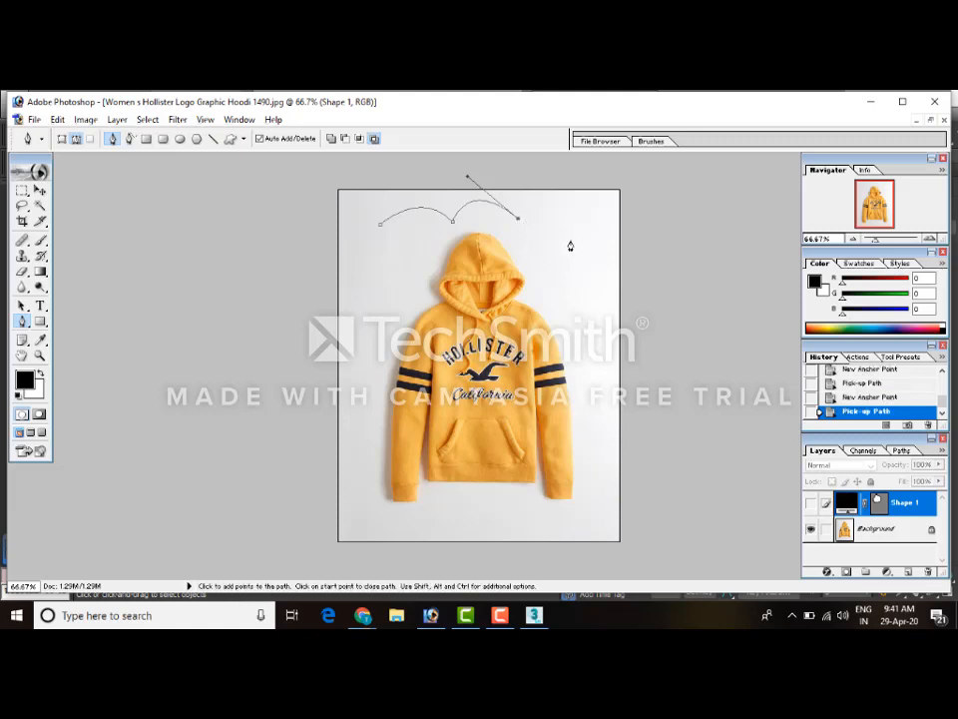
key("Delete")
key("Delete")
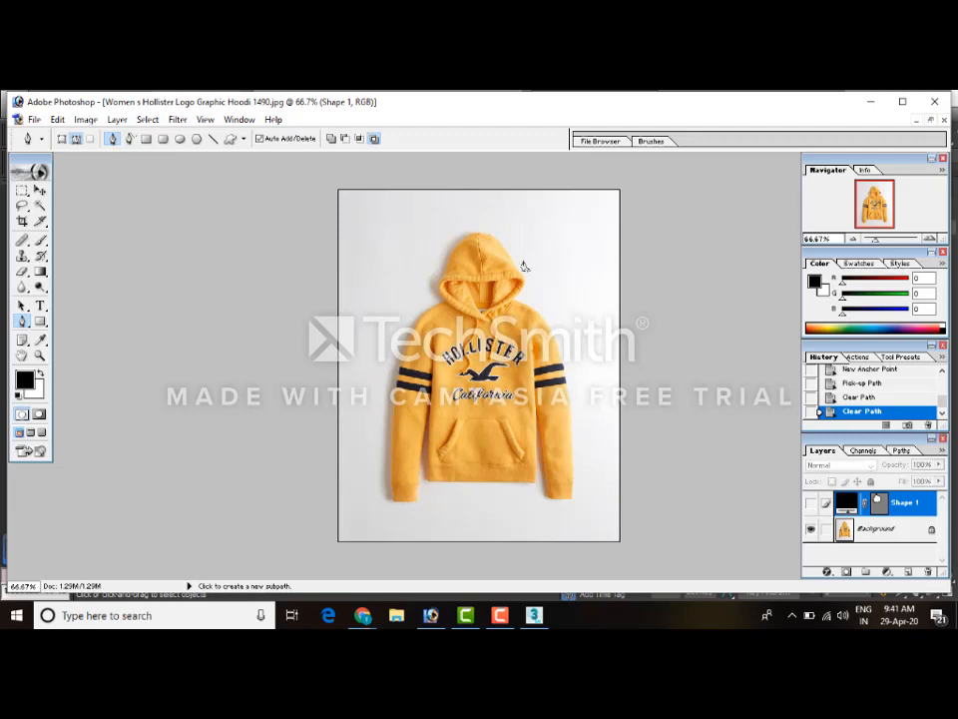
Try to trace the hood's left edge with a curved path, starting at the lower end of its opening
scroll(436, 283, "up", 4)
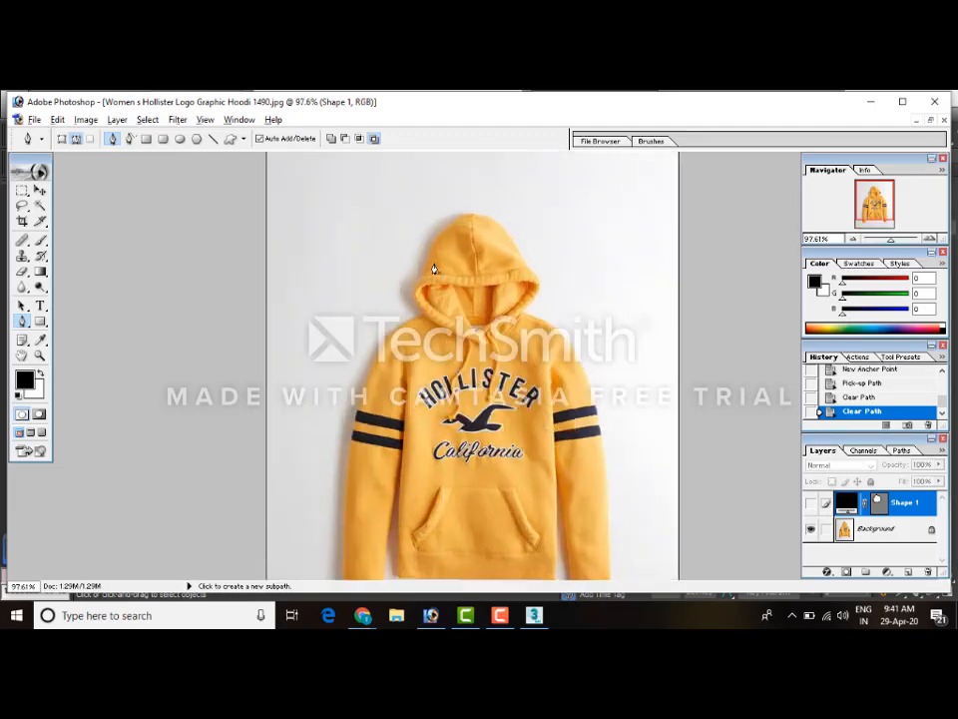
left_click(421, 317)
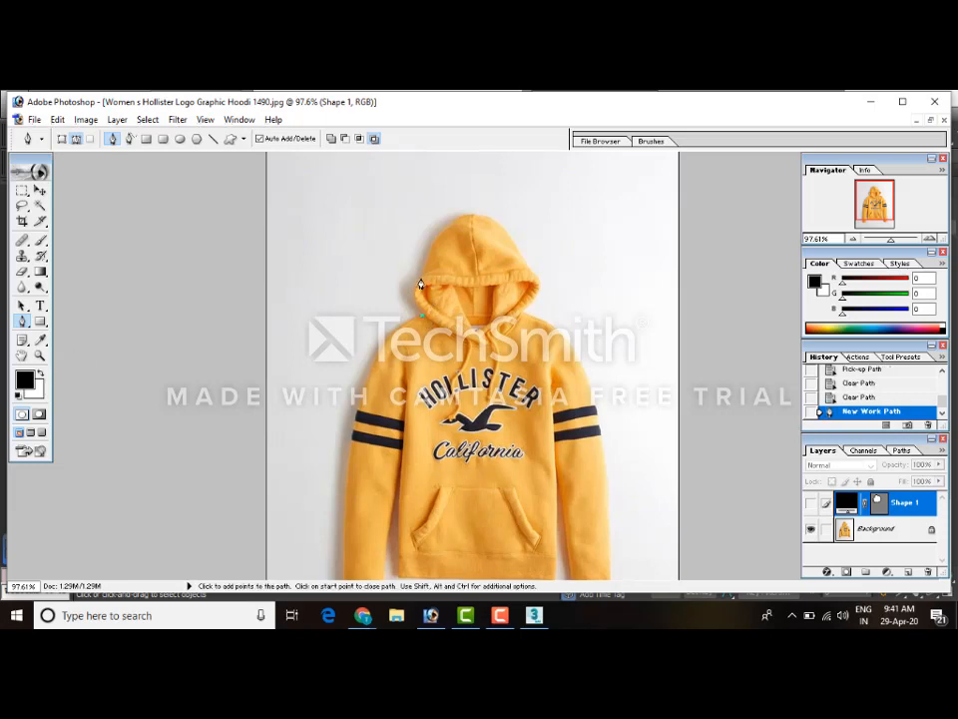
left_click_drag(422, 279, 450, 260)
left_click(442, 261)
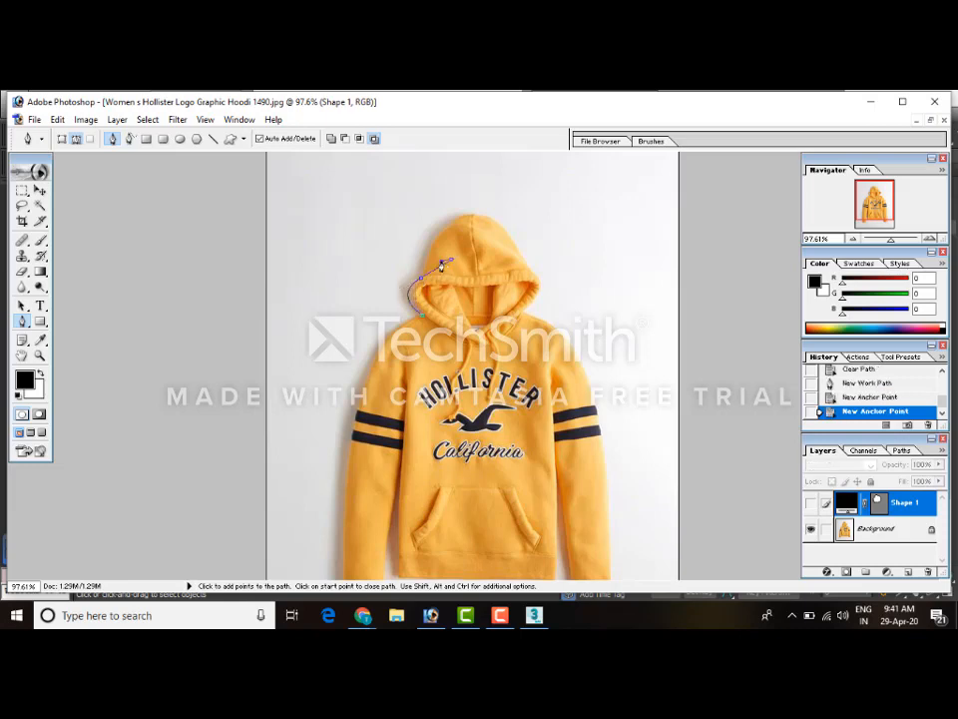
left_click(442, 262)
key("ctrl+z")
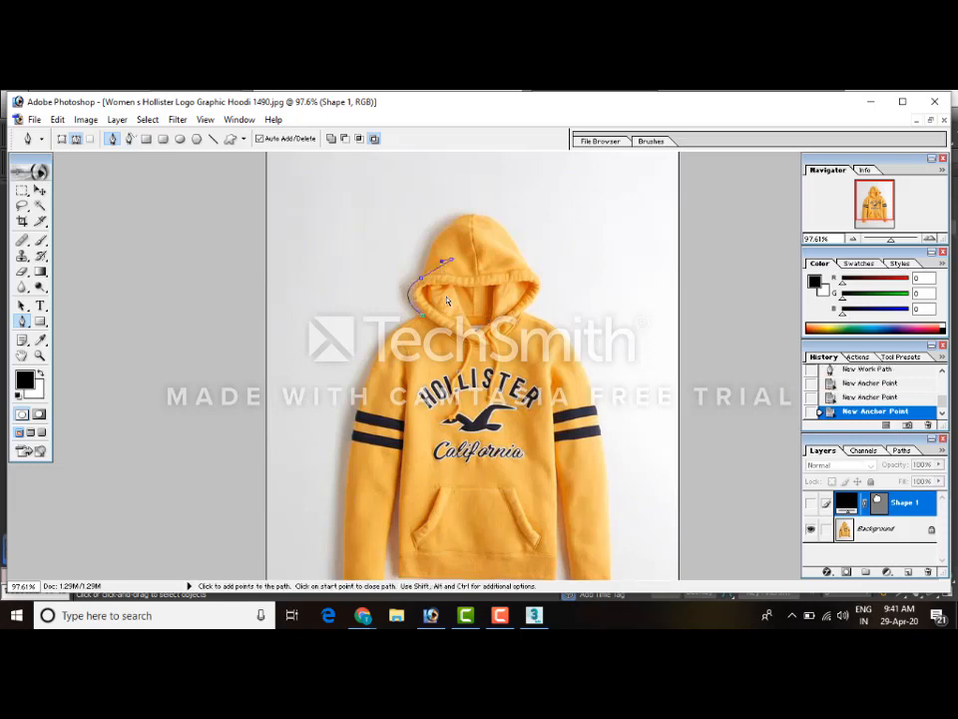
key("ctrl+z")
key("ctrl+z")
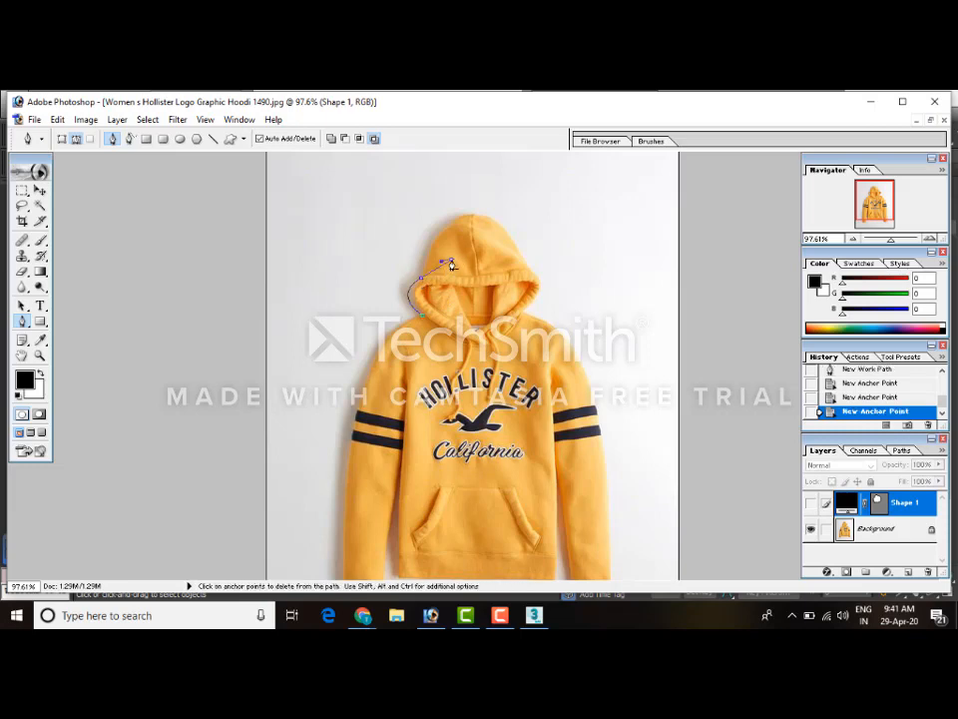
Delete the misplaced anchor points on the hood's left edge and clear the trial path
left_click(451, 265)
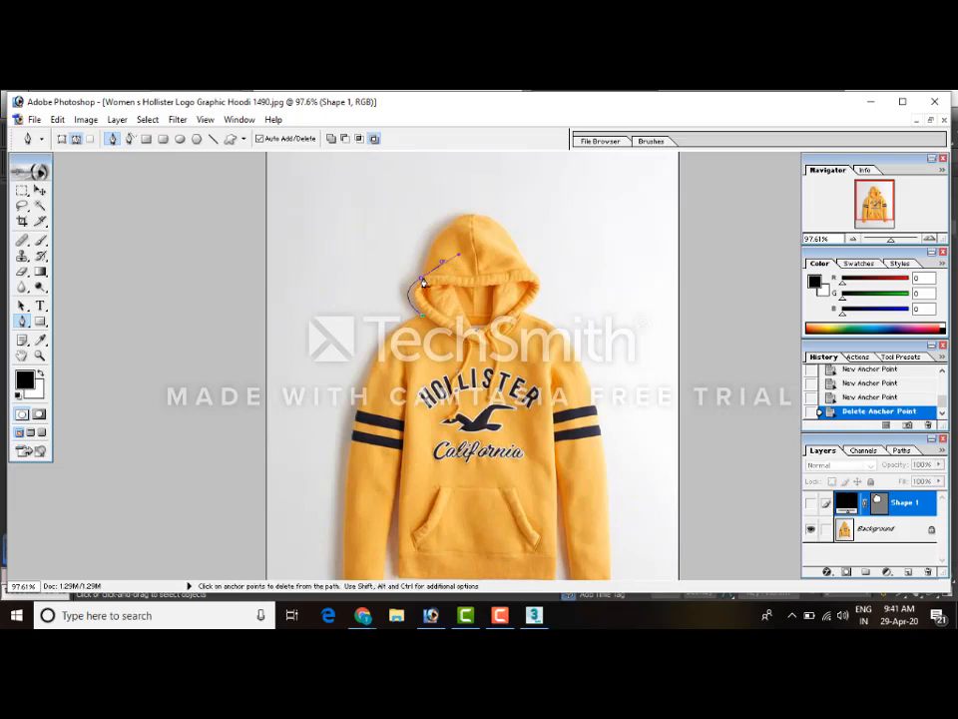
left_click(423, 282)
key("Delete")
key("Delete")
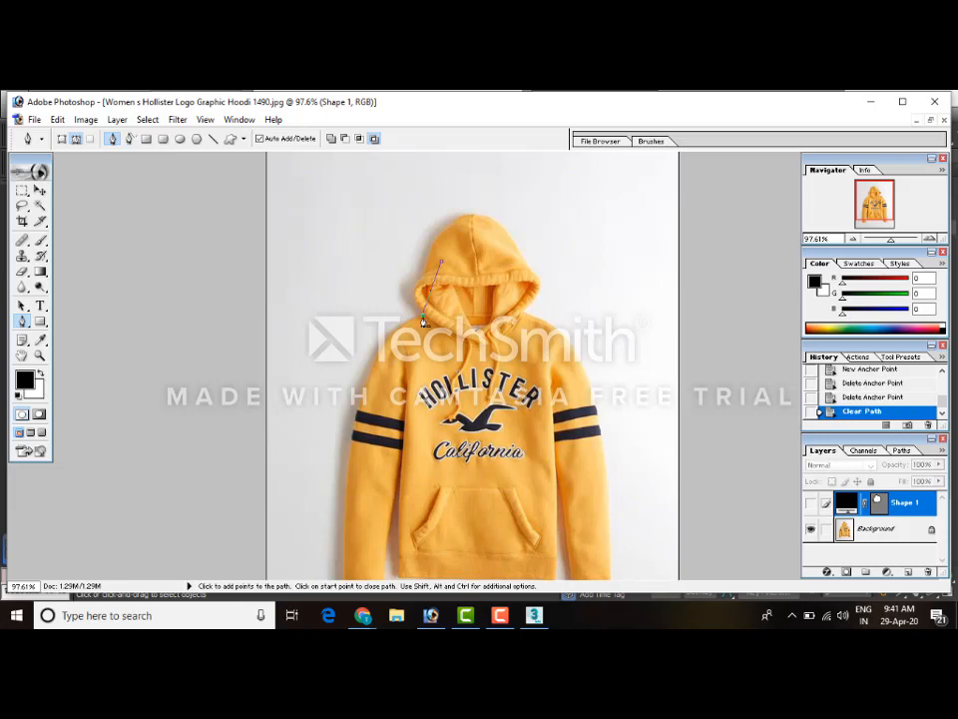
Trace the hood's left edge from the lower end of its opening up to the crown, removing each curve anchor's outgoing direction handle
left_click(421, 312)
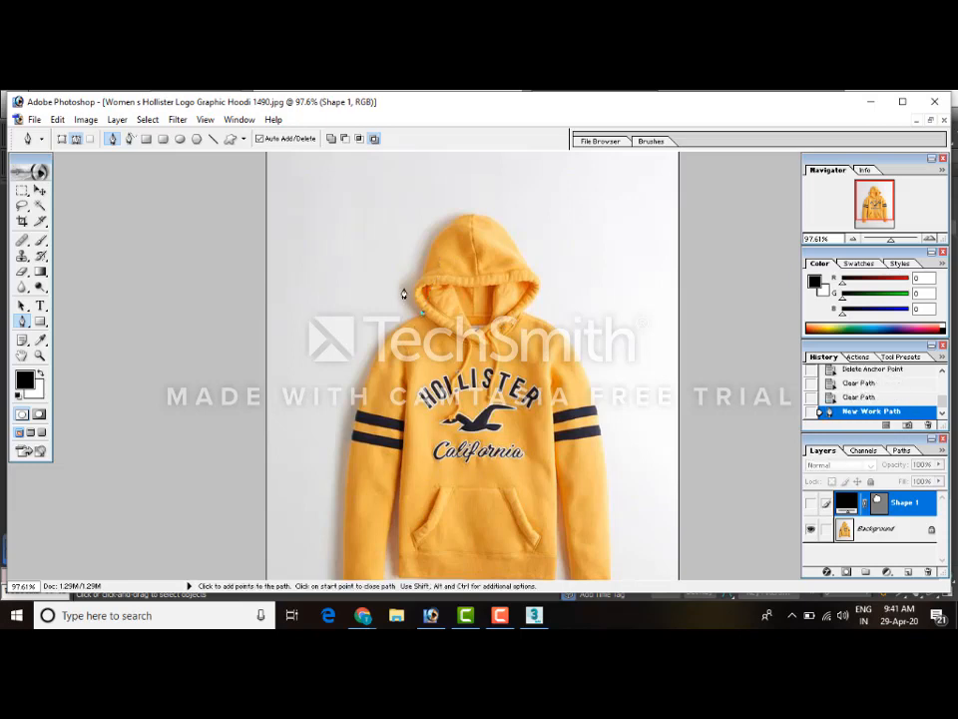
left_click_drag(421, 283, 444, 261)
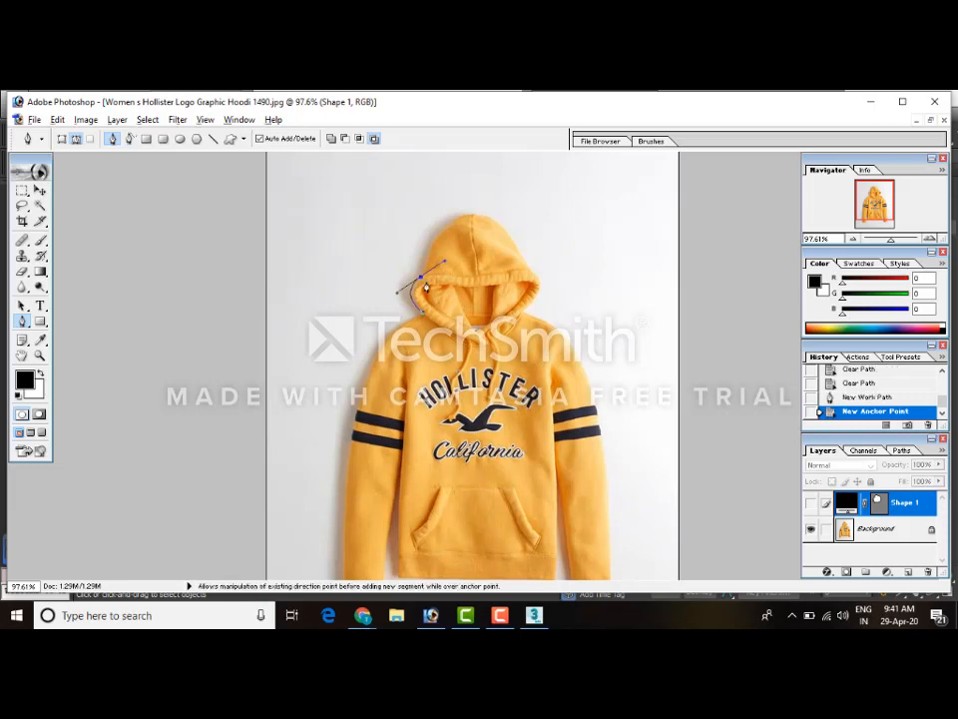
left_click(421, 280)
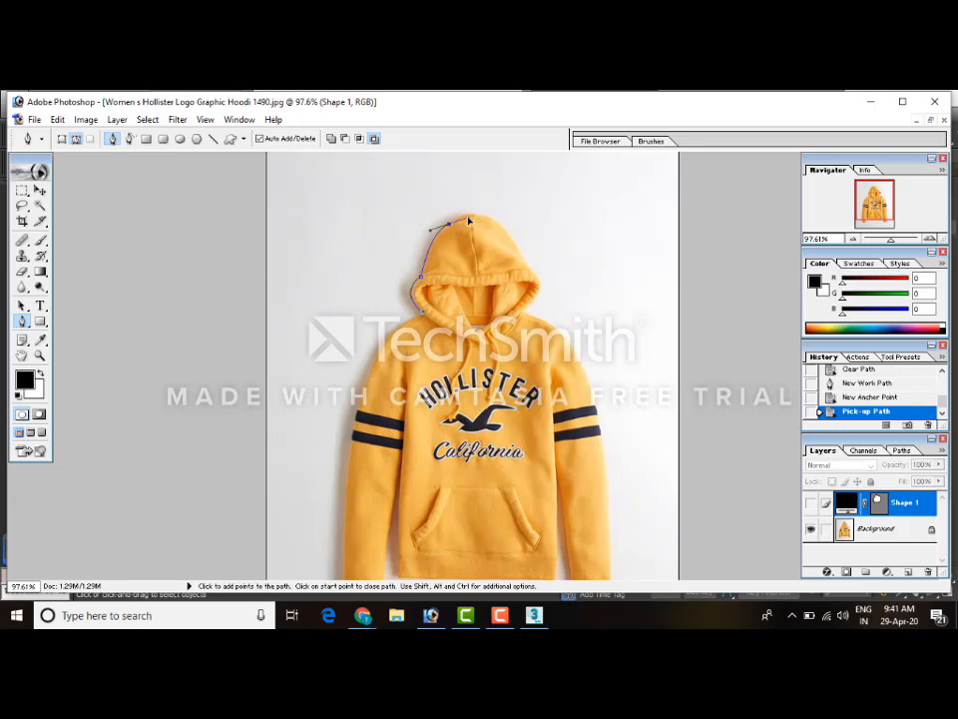
left_click_drag(449, 222, 467, 216)
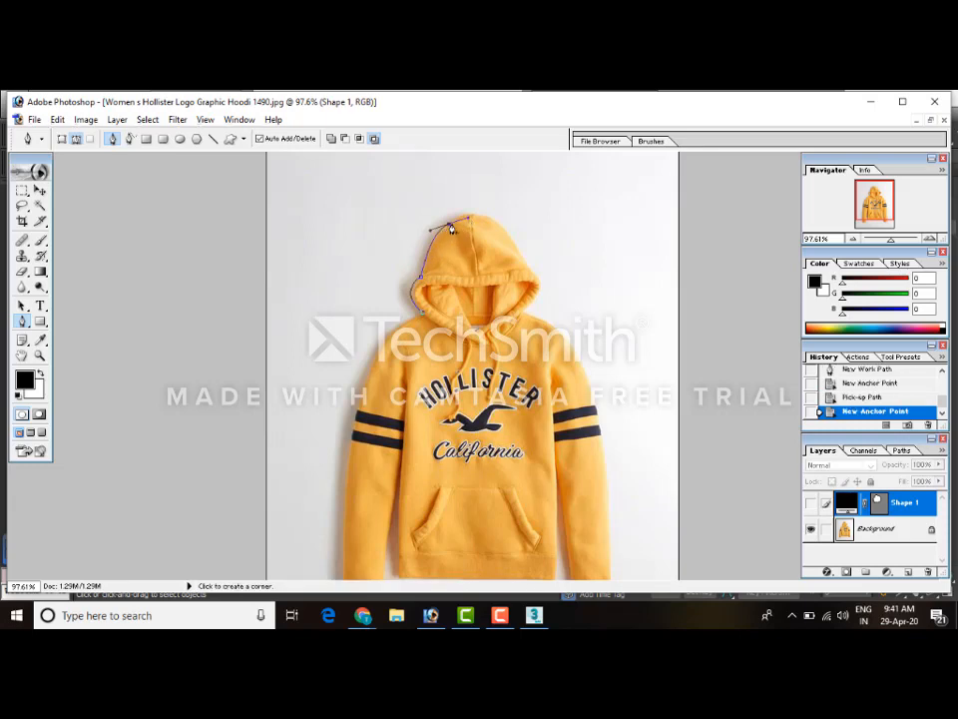
left_click(451, 227)
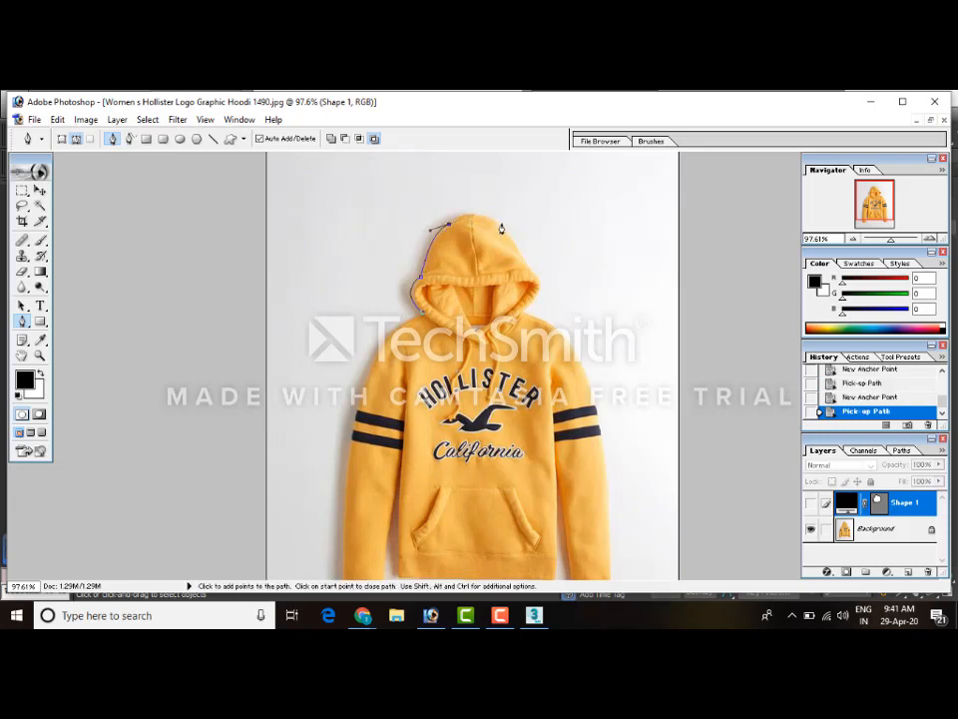
Continue the curved path over the crown and down the hood's right edge to the drawstring point, and close it at the starting anchor
left_click_drag(501, 230, 520, 261)
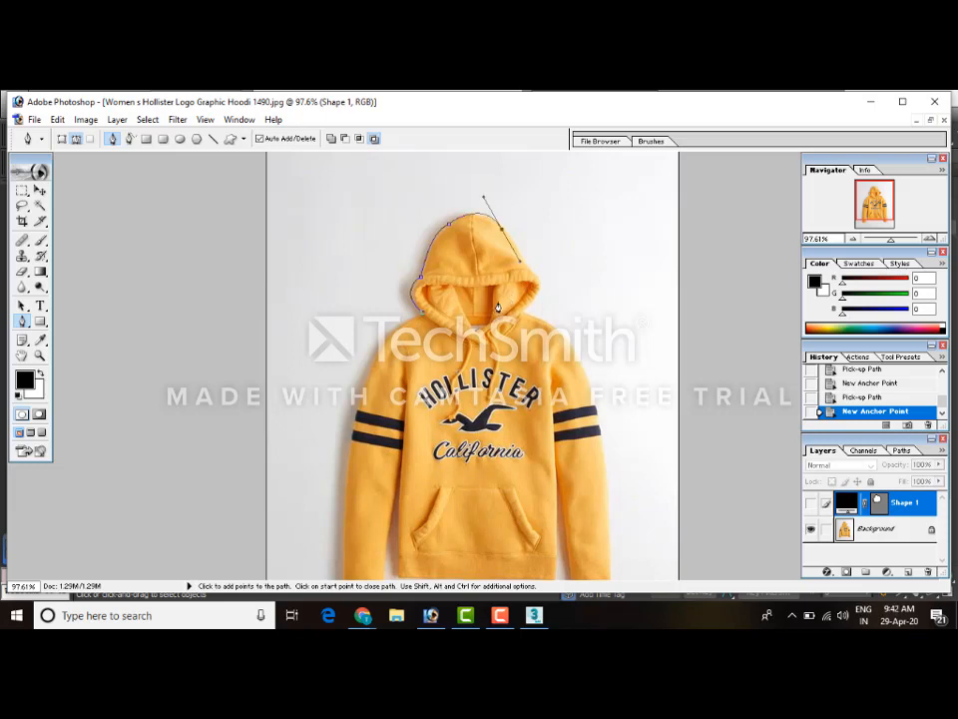
left_click(501, 233)
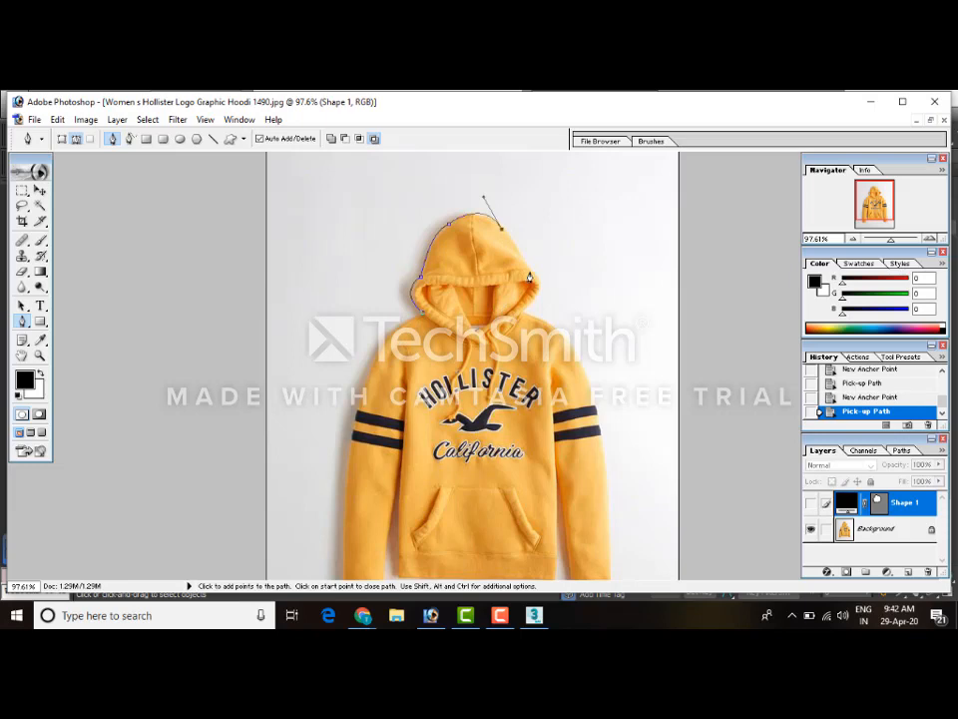
left_click(531, 275)
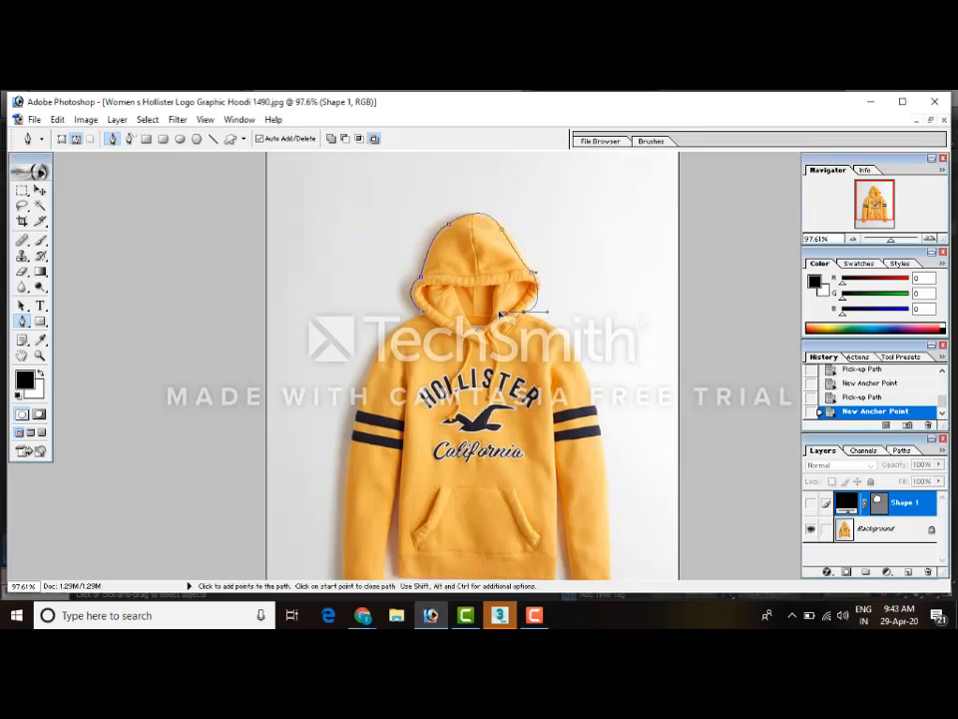
left_click_drag(522, 315, 491, 345)
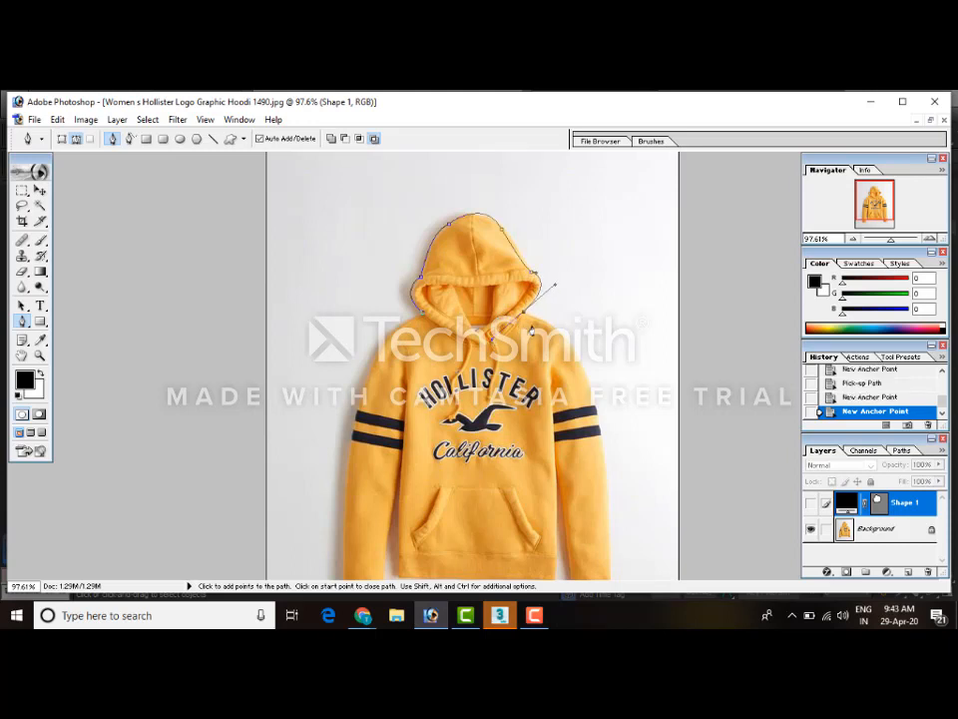
left_click(523, 313, "alt")
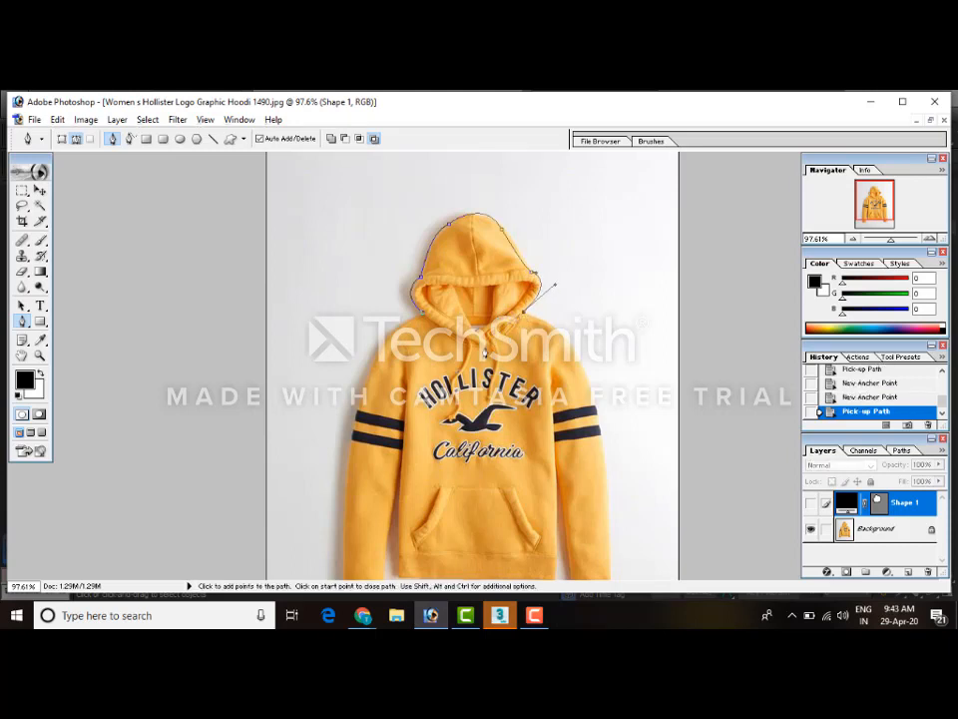
left_click(412, 322)
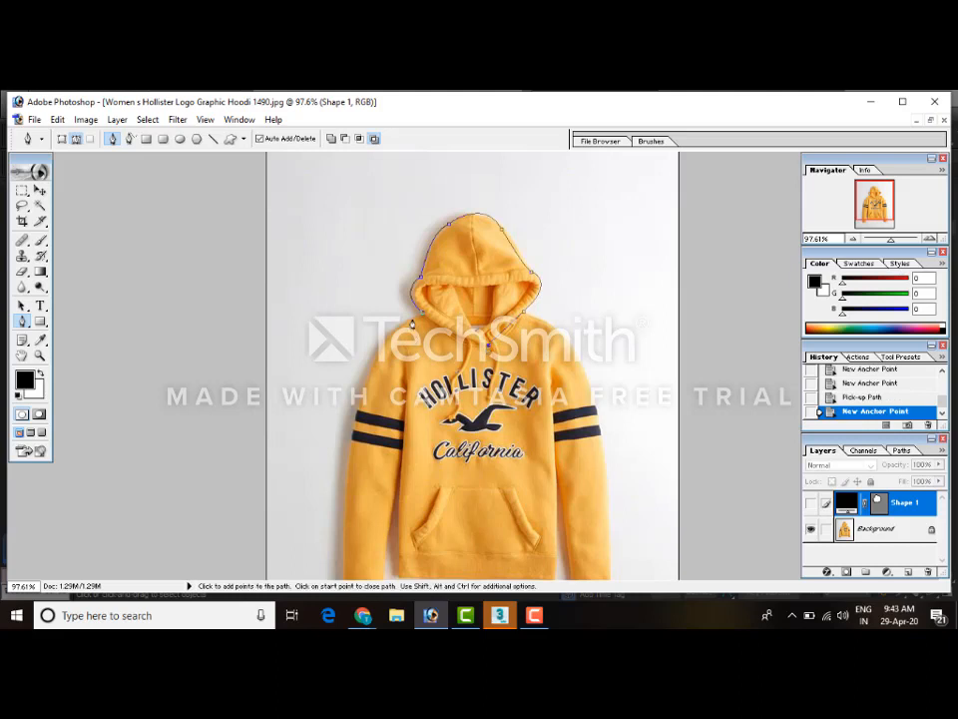
left_click(421, 317)
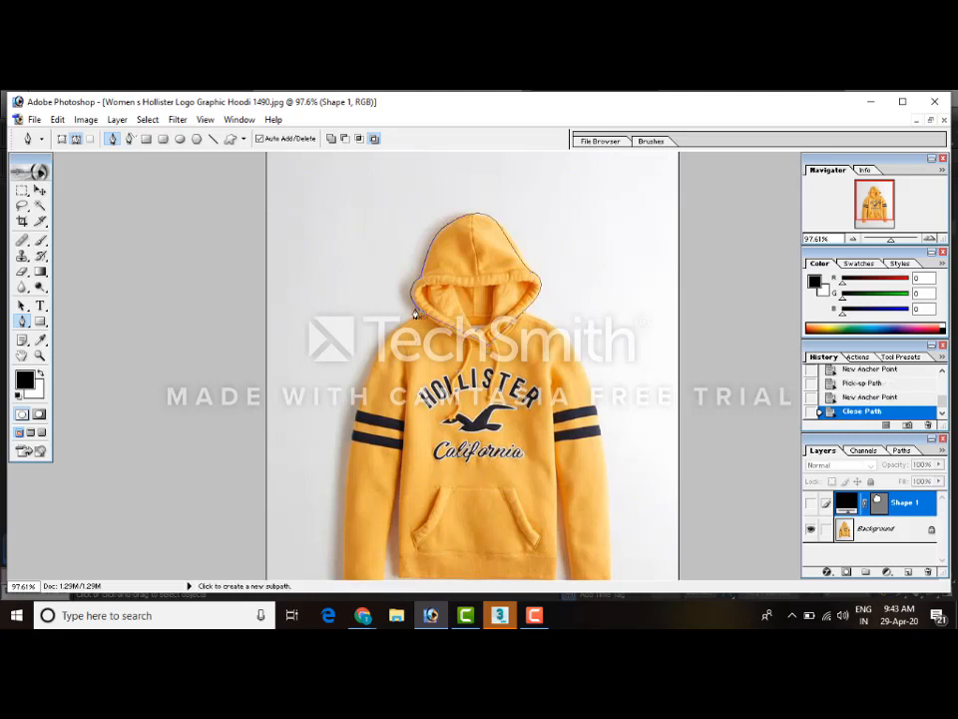
Make a new selection from the closed hood path, and deselect it
right_click(462, 277)
left_click(494, 335)
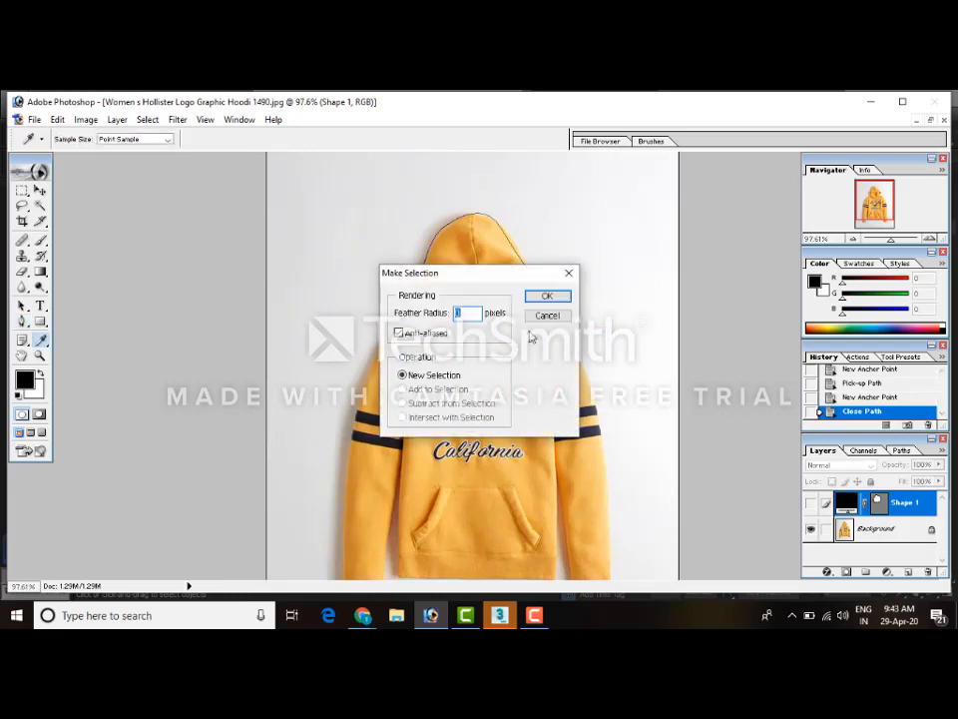
left_click(546, 296)
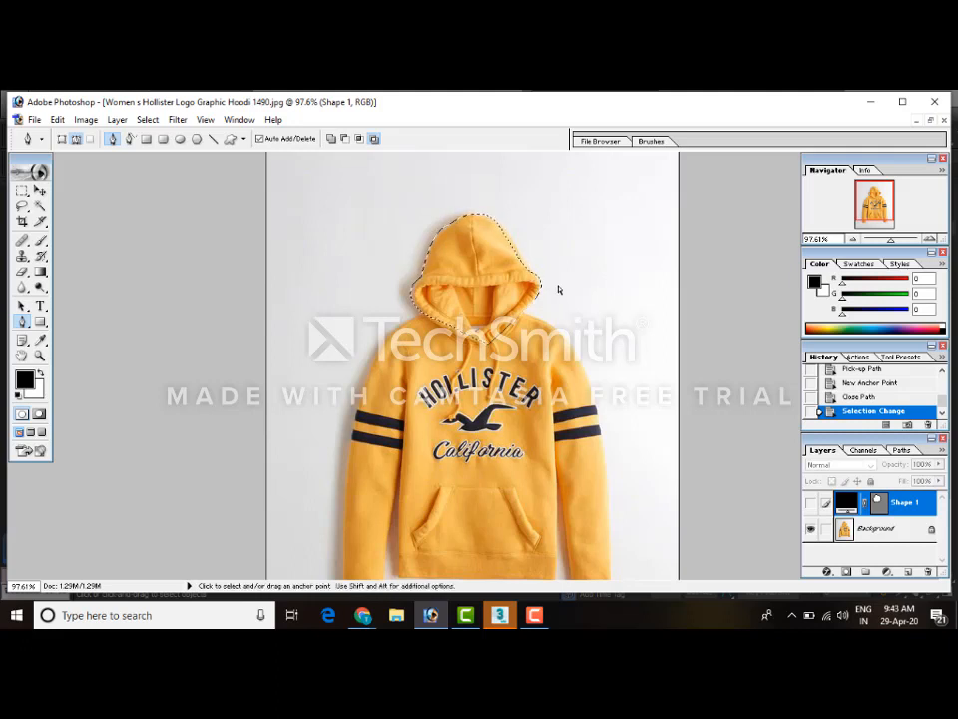
key("ctrl+d")
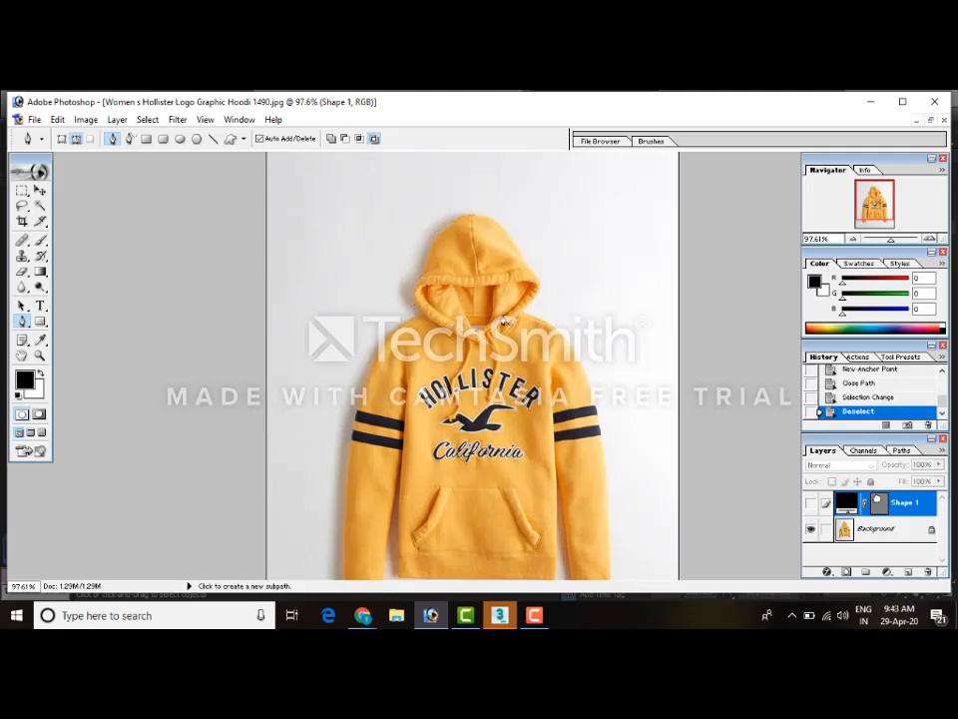
Switch to the Beauty-Tips-For-Face-Pimples.png image, choose the Clone Stamp tool and try stamping without a source point
key("ctrl+Tab")
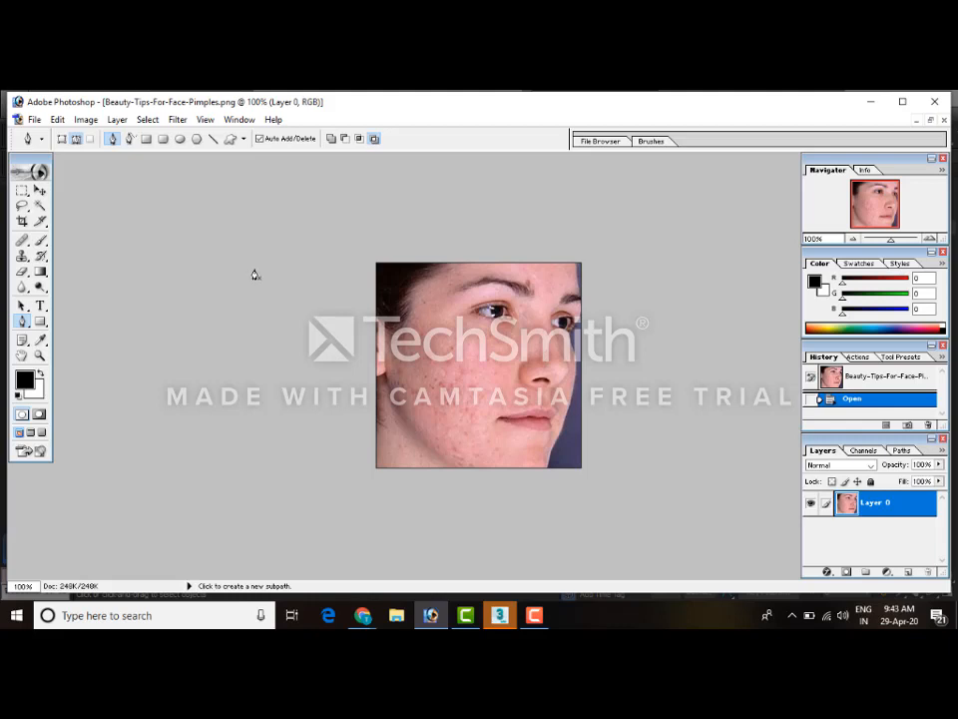
left_click(21, 258)
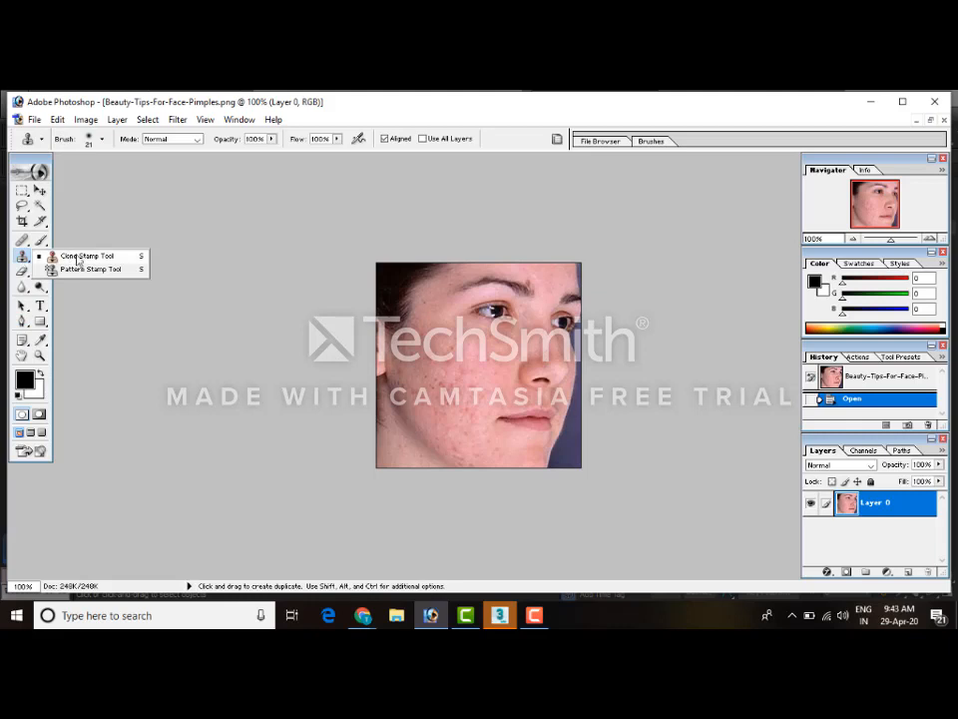
left_click(78, 259)
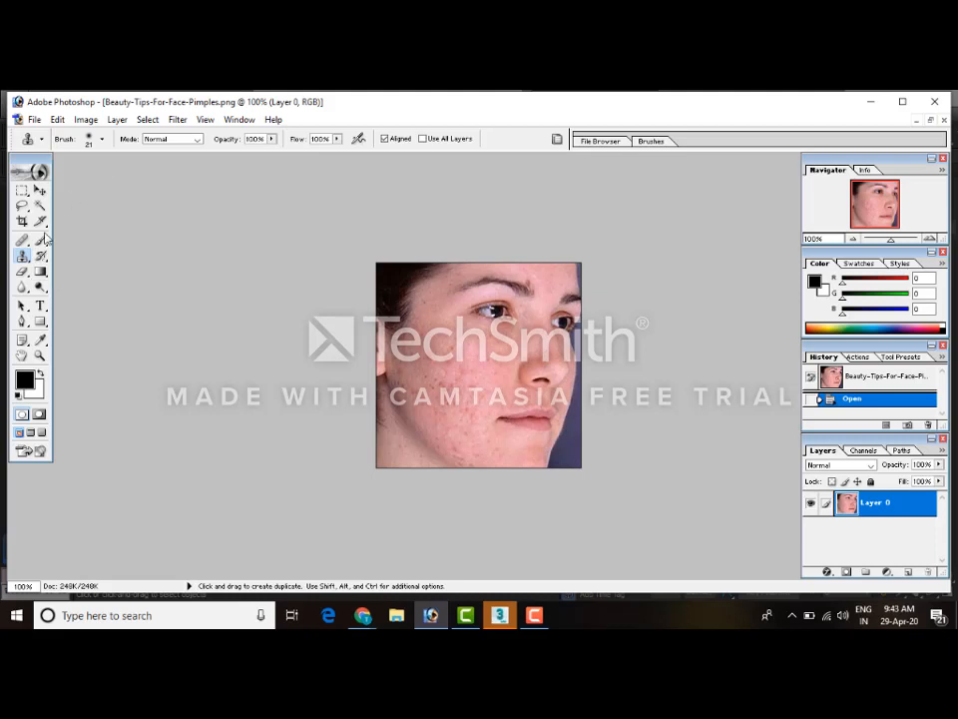
left_click(102, 141)
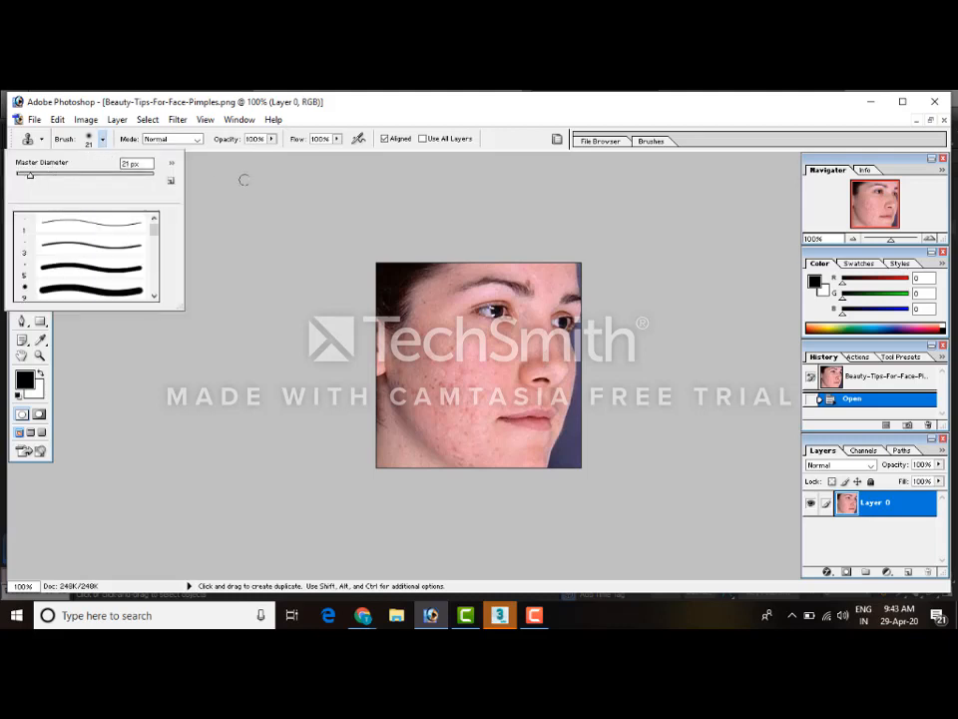
left_click(243, 179)
left_click(337, 229)
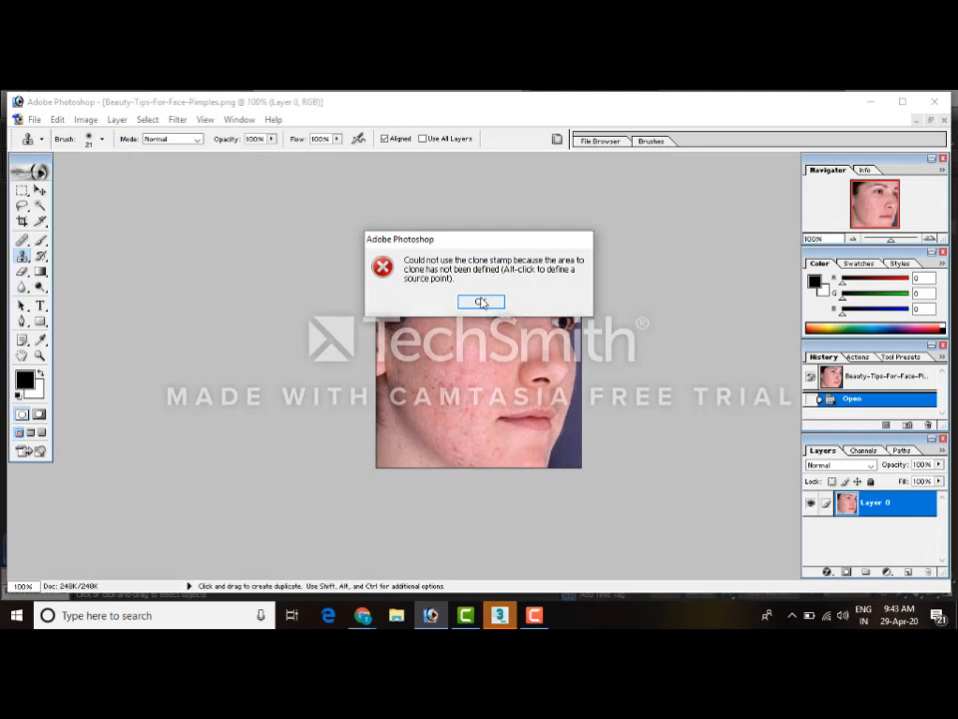
left_click(483, 301)
Enlarge the Clone Stamp brush to 80 px
key("bracketright")
key("bracketright")
key("bracketright")
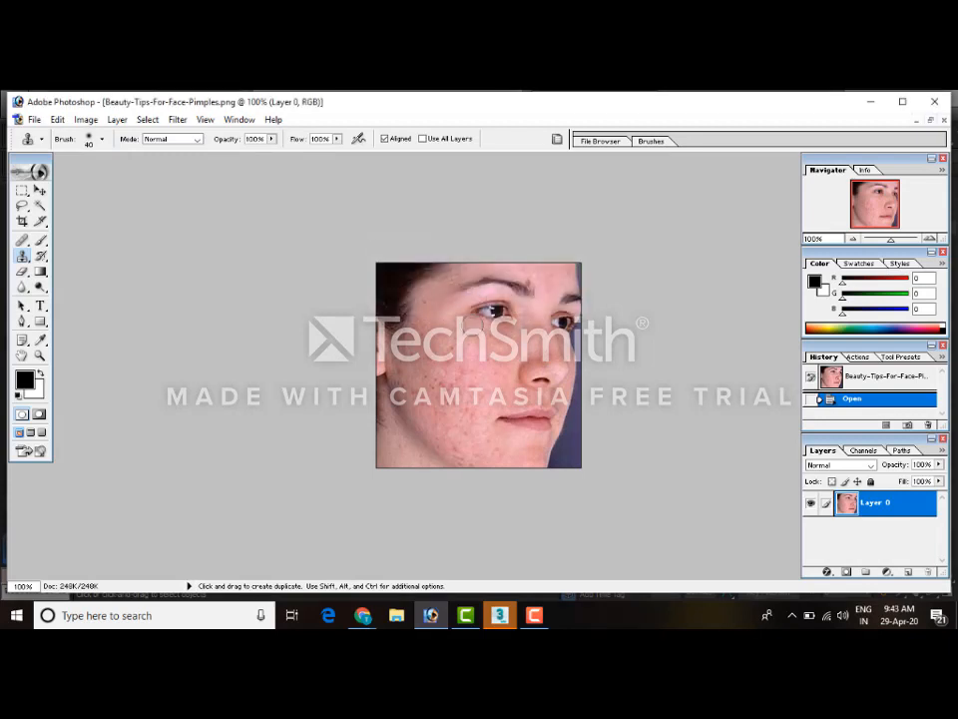
key("bracketright")
key("bracketright")
key("bracketright")
Clone the nearer eye onto the cheek as a trial, and undo the stamp
key("alt")
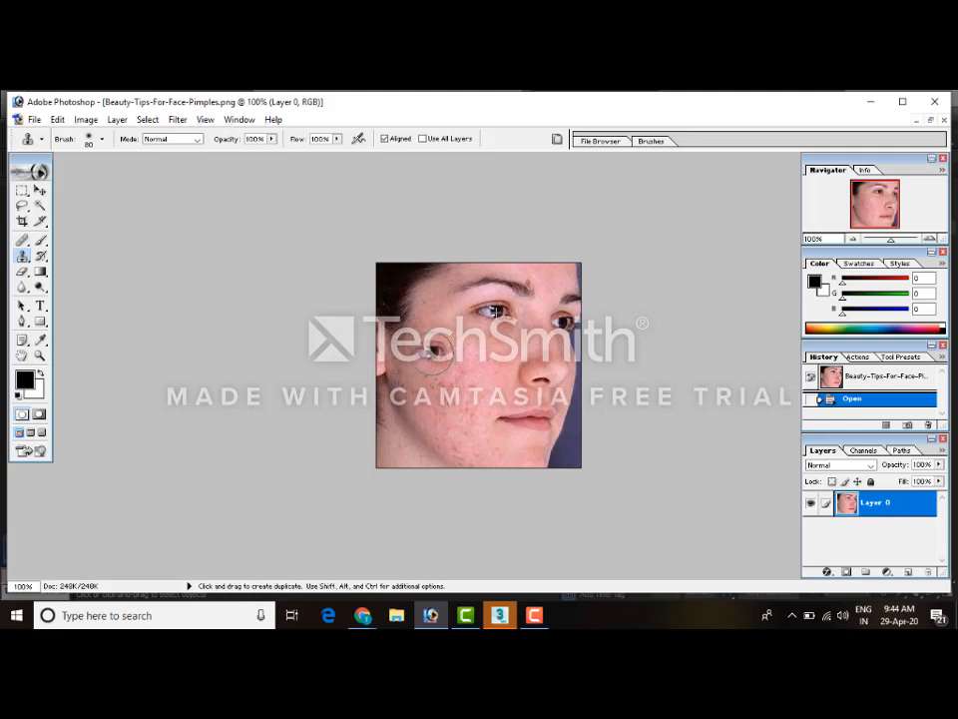
left_click_drag(435, 354, 431, 351)
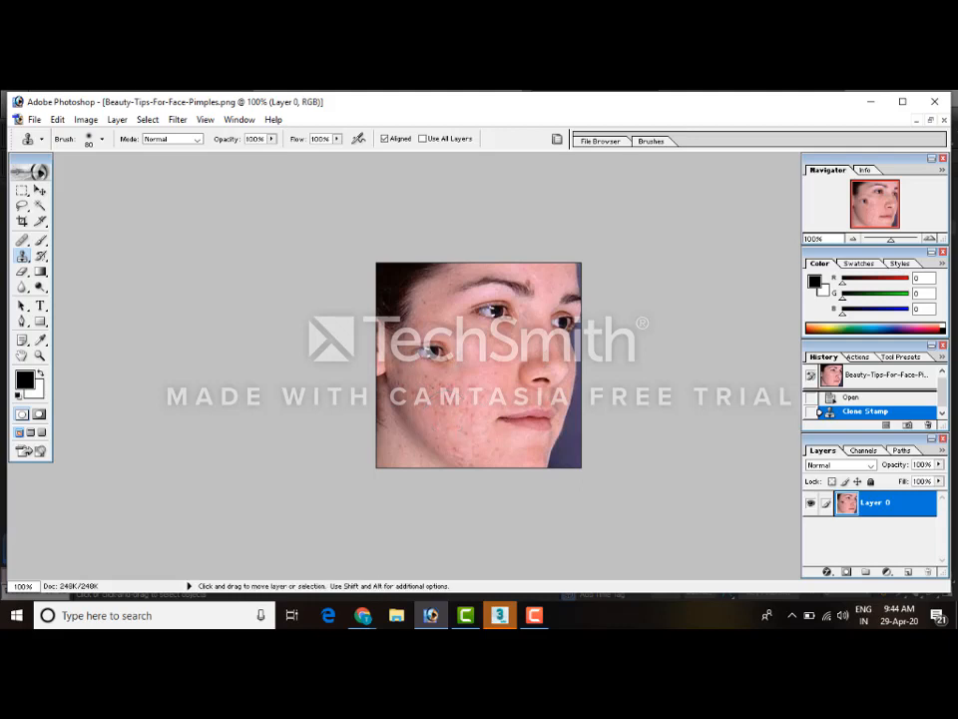
key("ctrl+z")
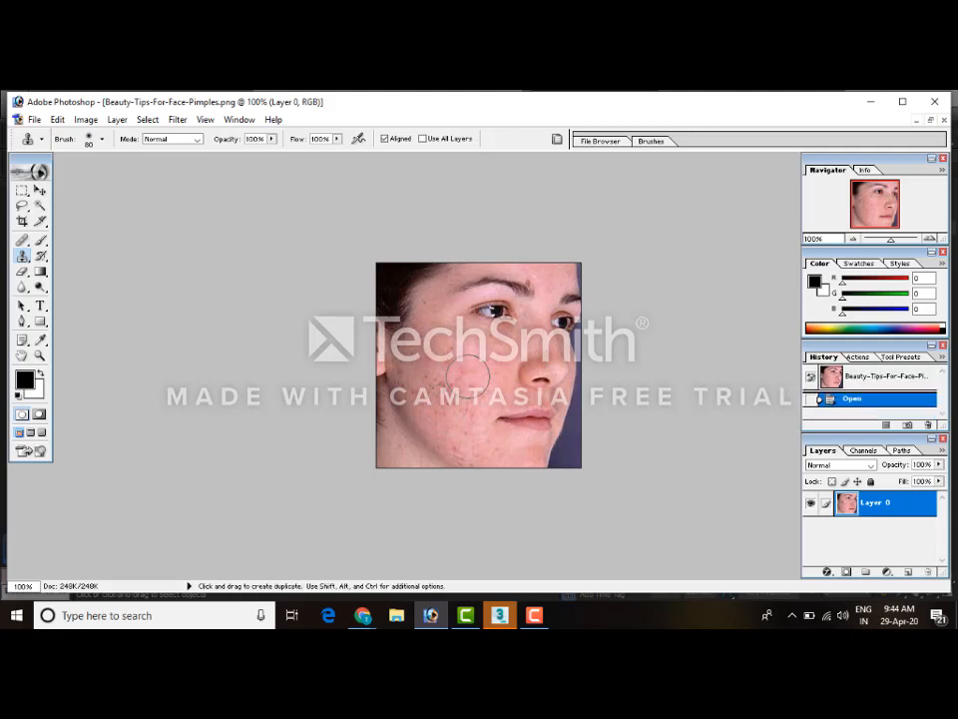
Stamp once on the cheek below the nearer eye and reduce the Clone Stamp brush to 50 px
scroll(436, 375, "up", 1)
scroll(437, 371, "up", 3)
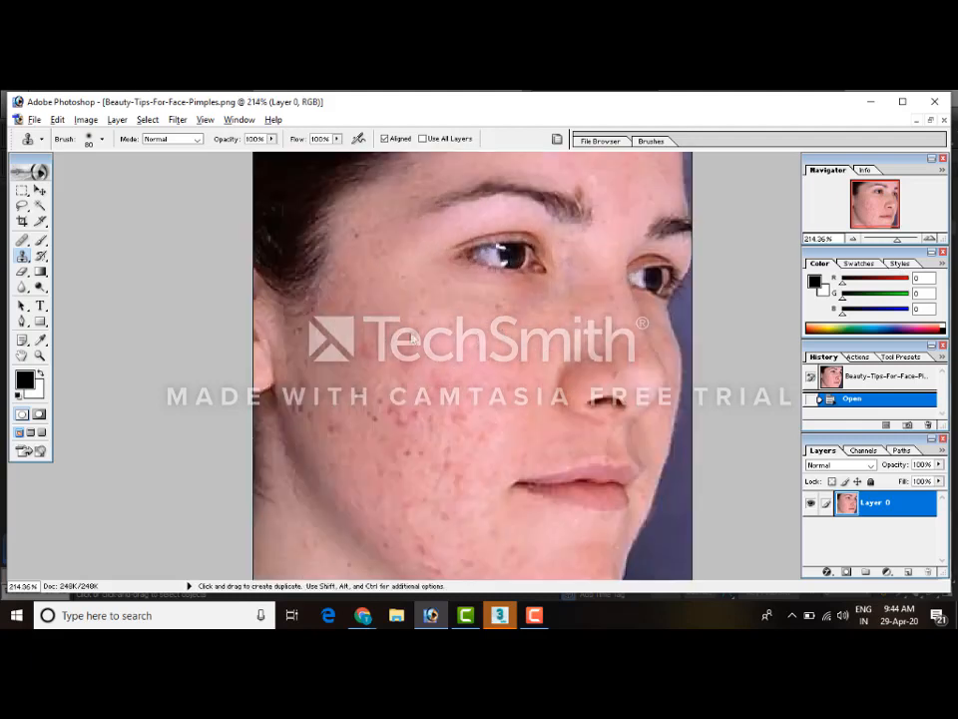
left_click(481, 338)
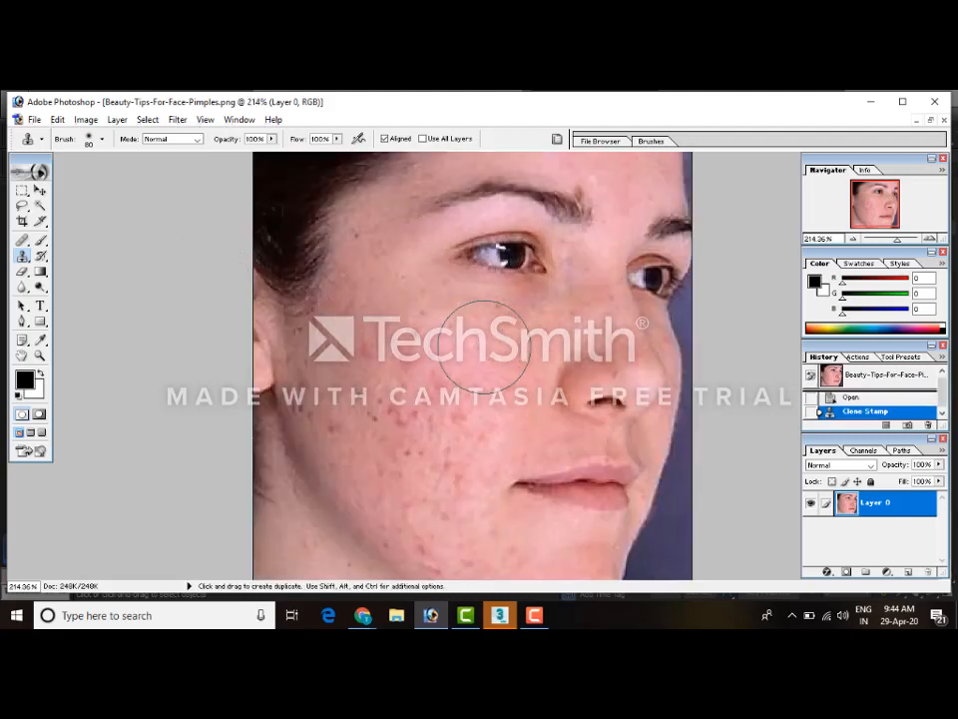
key("bracketleft")
key("bracketleft")
key("bracketleft")
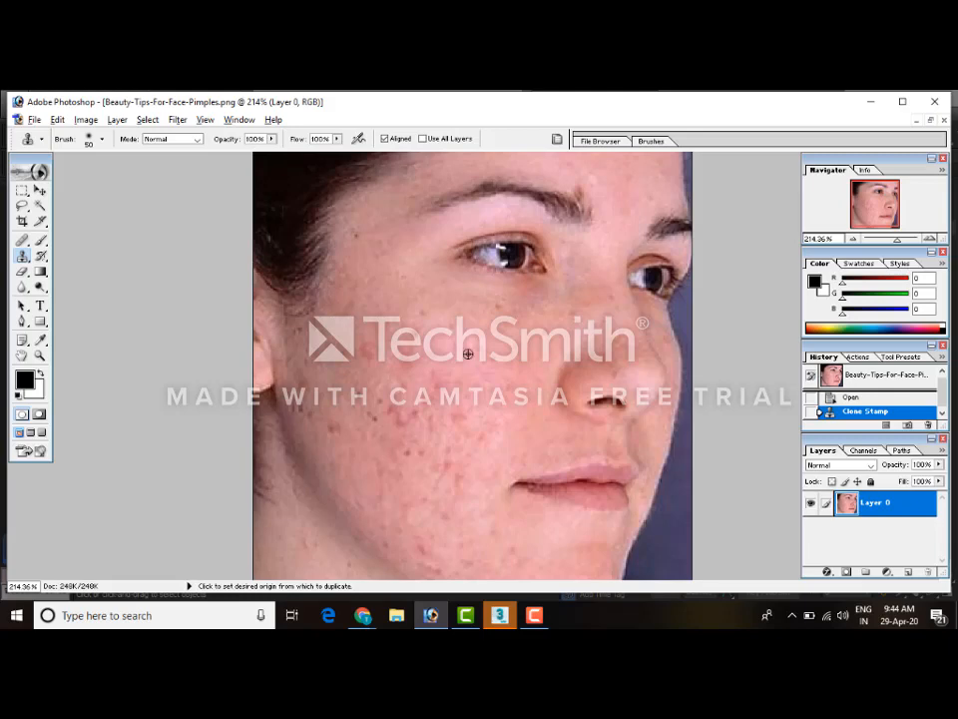
Clone clean skin over the blemishes on the upper cheek, sampling a fresh source point beside each spot
left_click(351, 264, "alt")
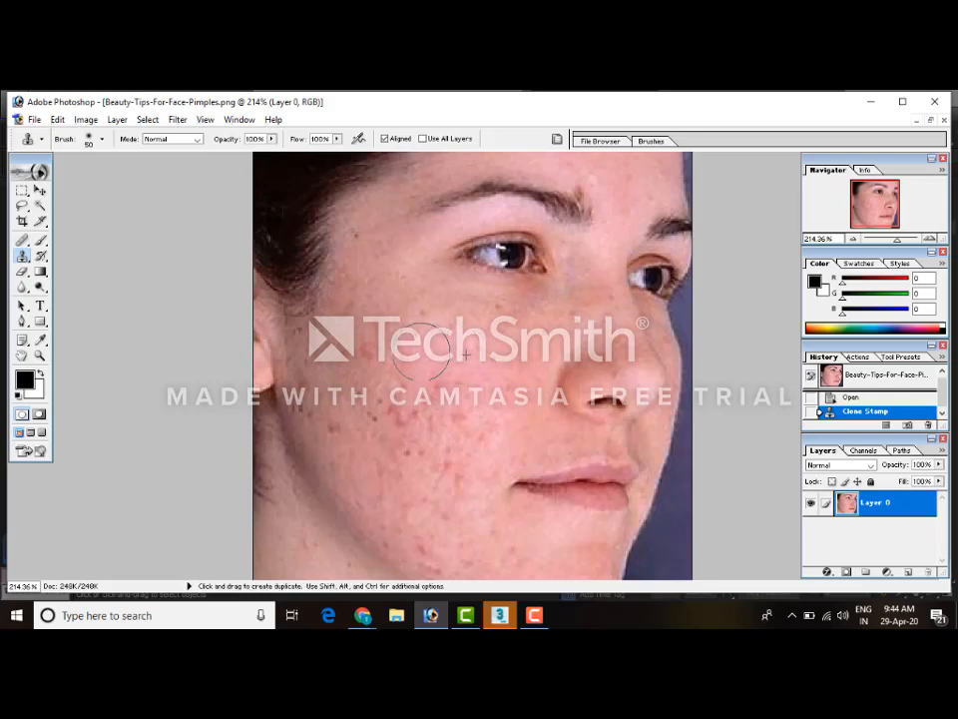
left_click(429, 354)
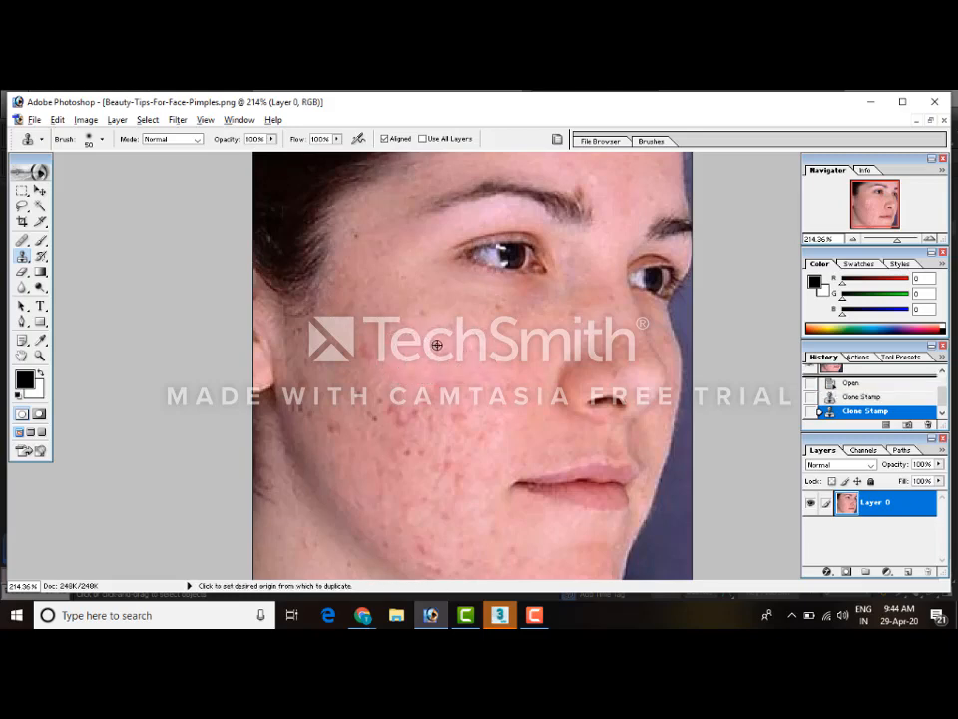
left_click(438, 346, "alt")
left_click(375, 354)
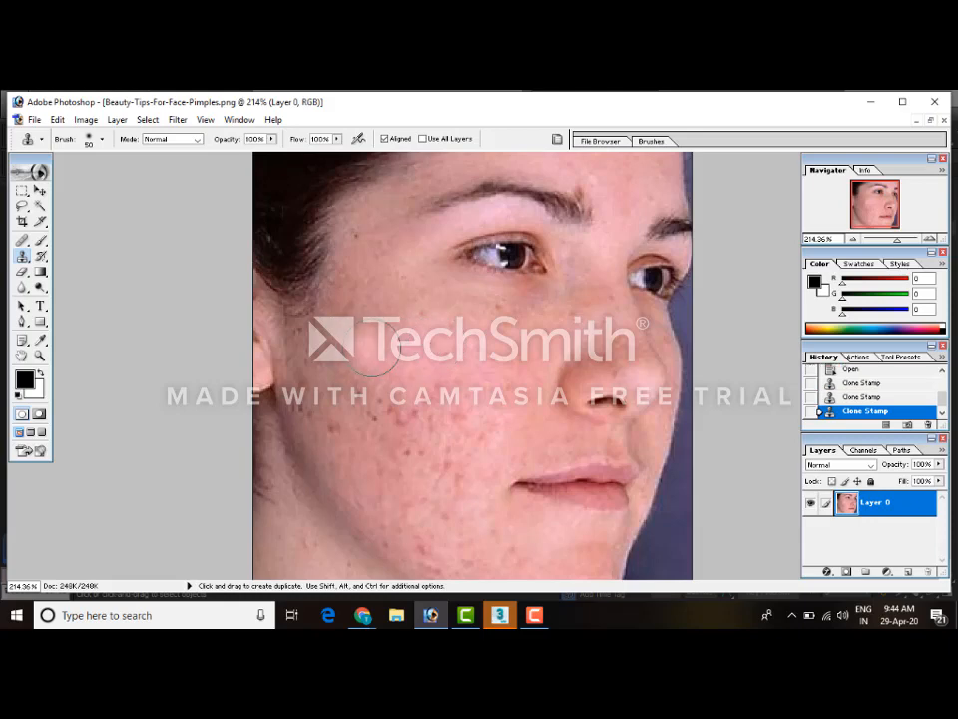
left_click(383, 339, "alt")
left_click(370, 357)
Cover the blemishes across the middle of the cheek with clean skin sampled just above them
left_click(403, 380, "alt")
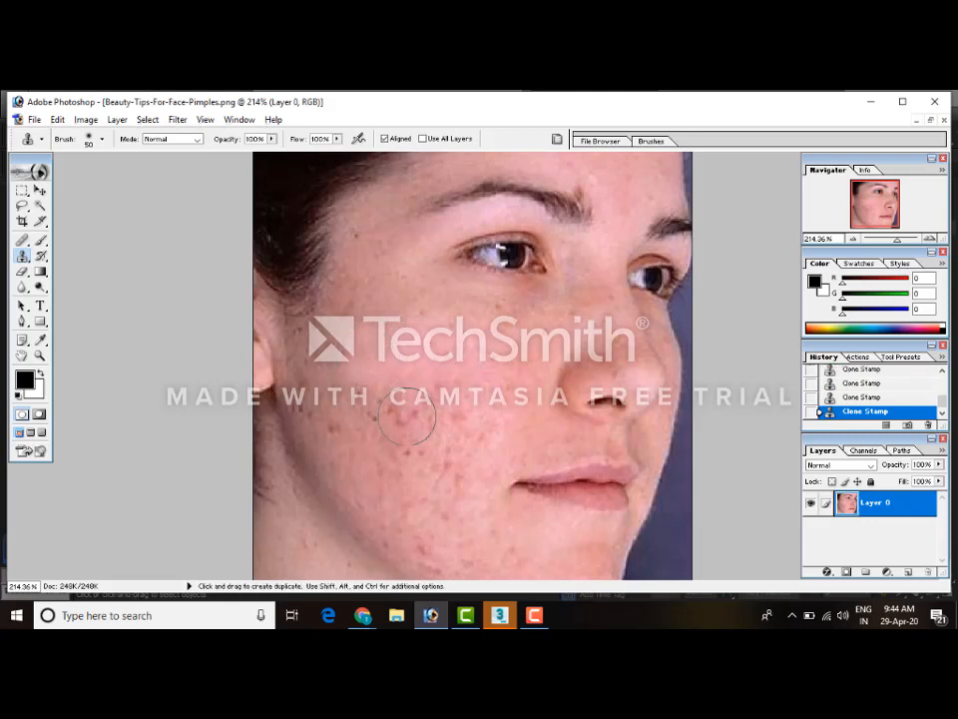
left_click(404, 412)
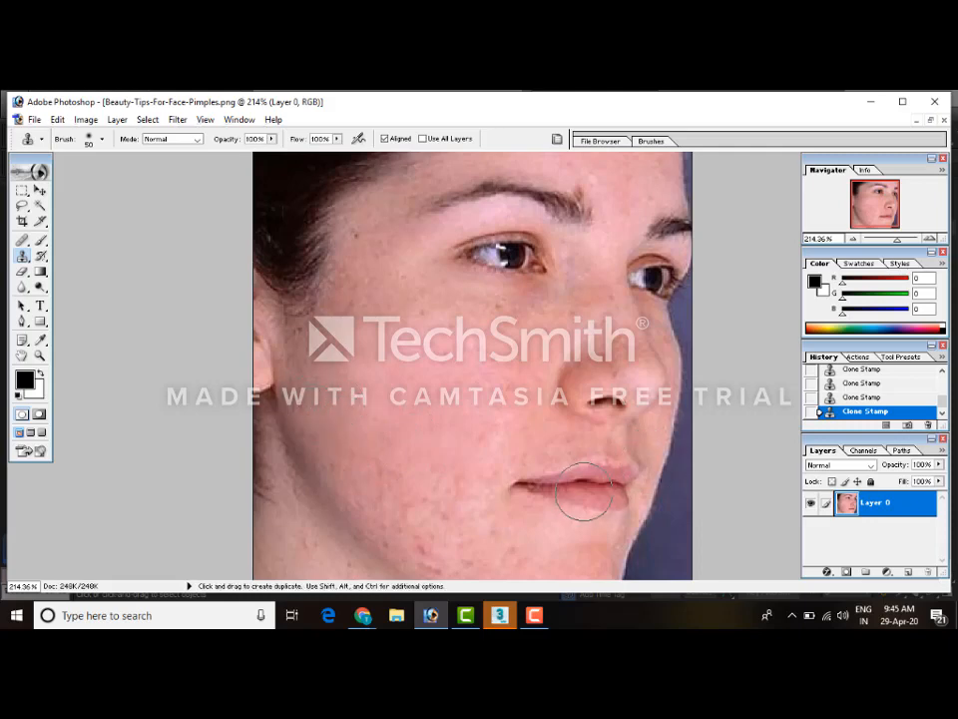
scroll(350, 434, "up", 2)
scroll(350, 434, "down", 4)
scroll(474, 411, "down", 1)
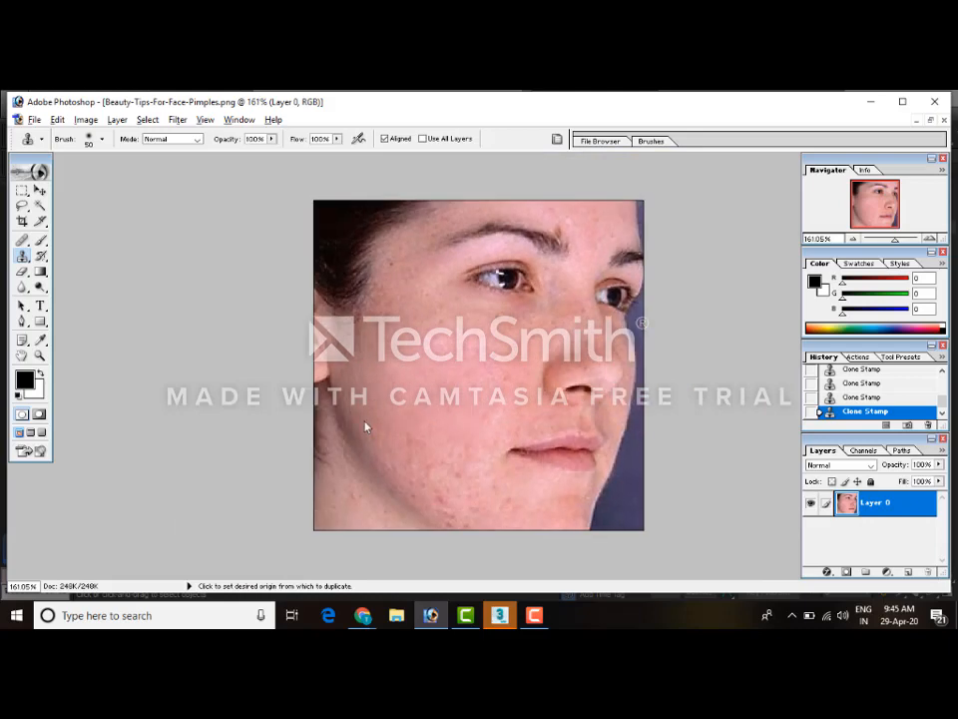